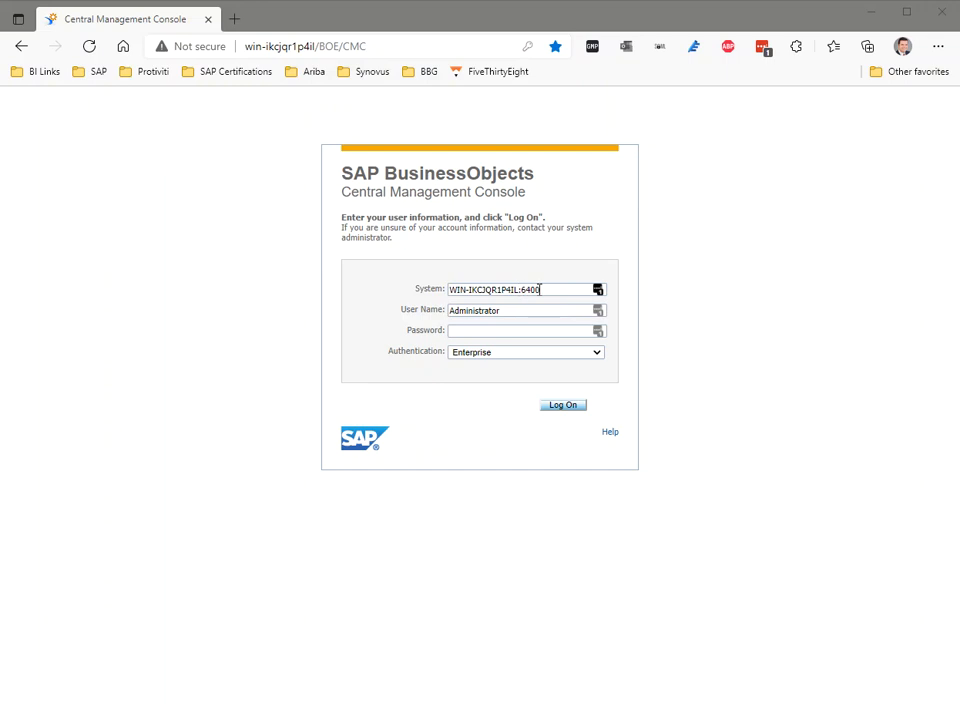
- Log on to the Central Management Console with the Administrator account's password and Enterprise authentication
{"action": "left_click", "coordinate": [476, 330]}
{"action": "left_click", "coordinate": [518, 379]}
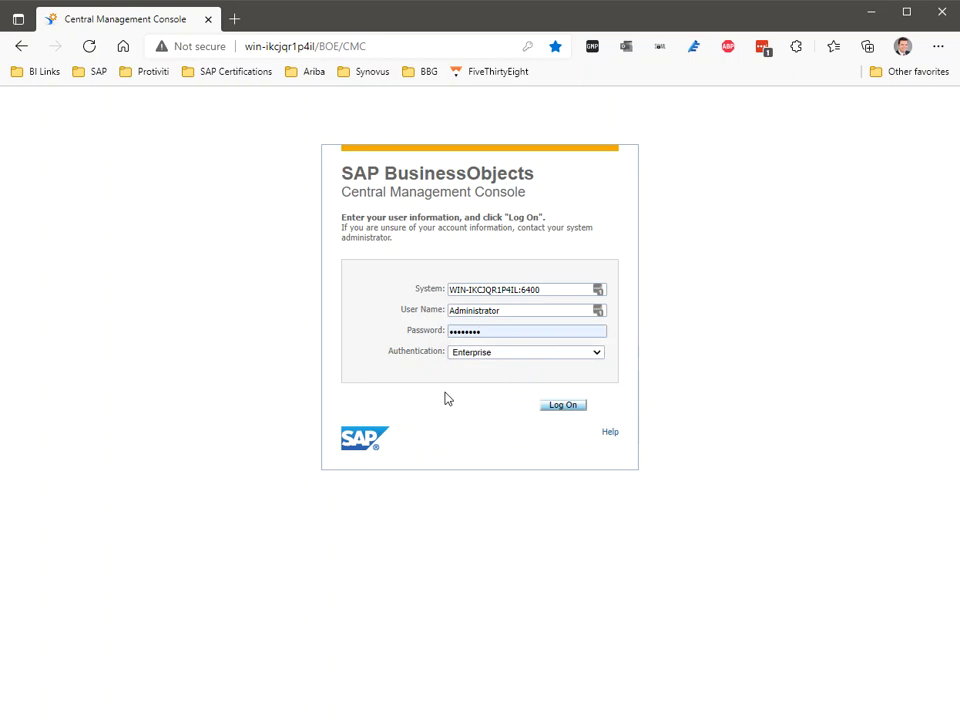
{"action": "left_click", "coordinate": [573, 406]}
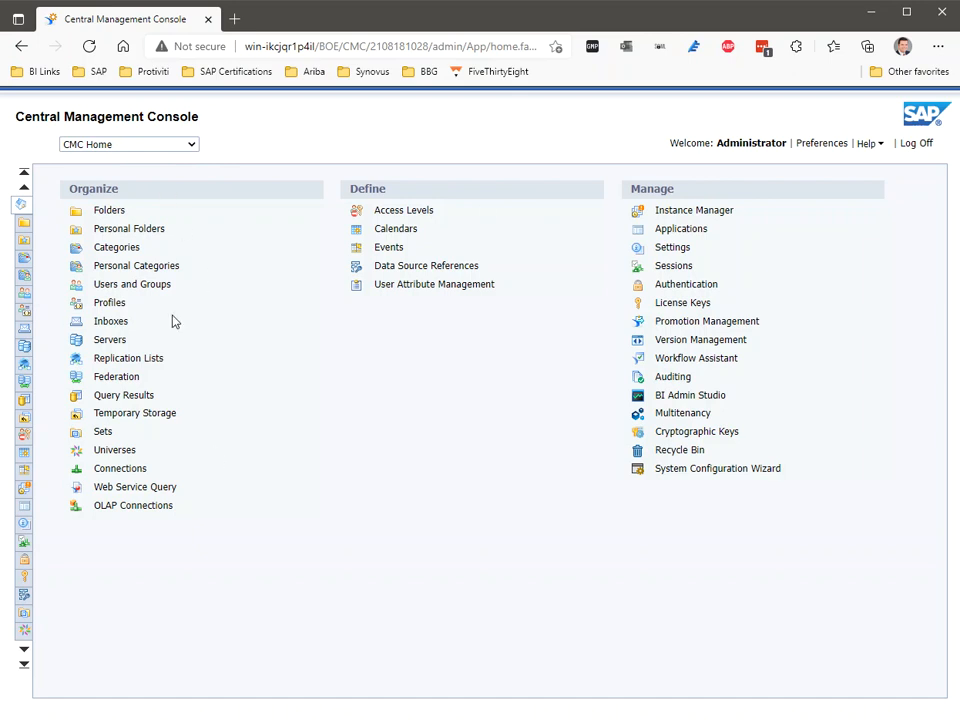
- Review which management areas the console's home page can switch to, staying on CMC Home
{"action": "left_click", "coordinate": [192, 146]}
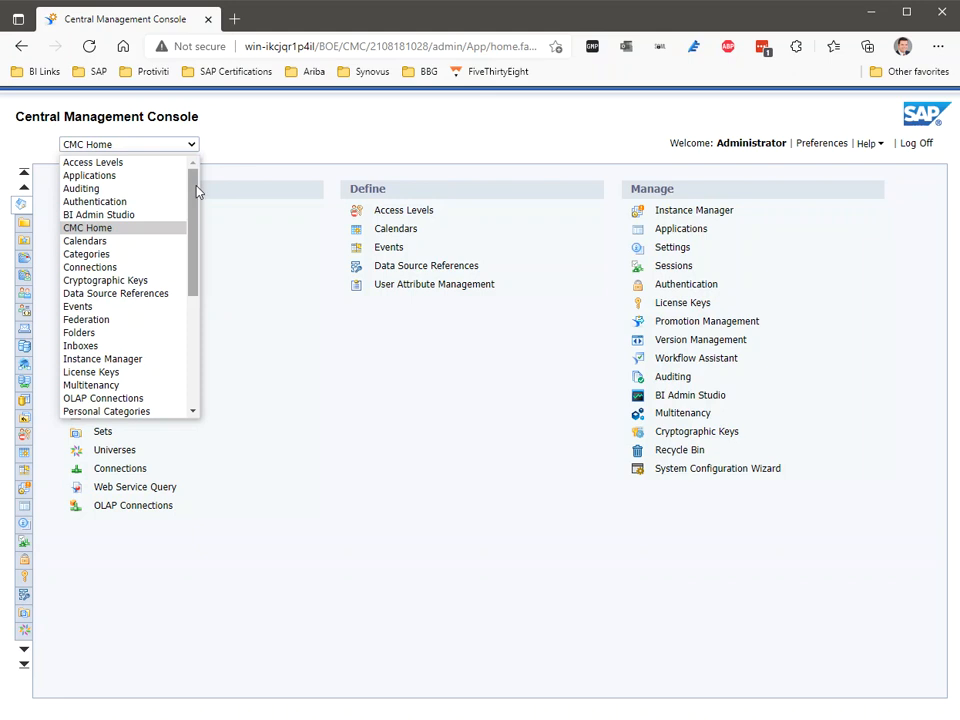
{"action": "left_click", "coordinate": [200, 184]}
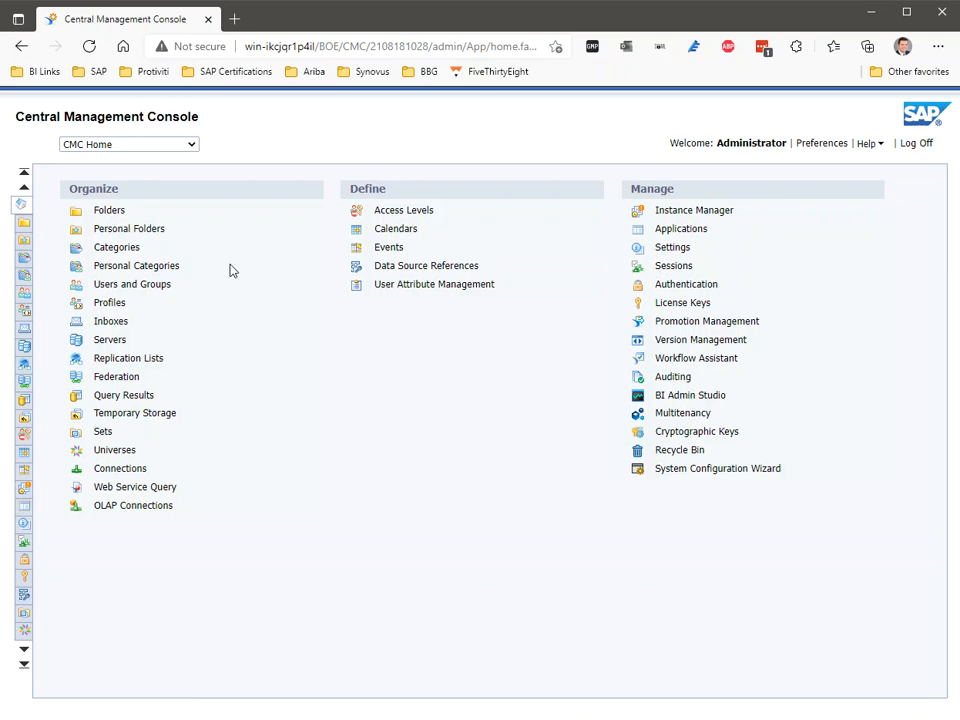
{"action": "left_click", "coordinate": [192, 146]}
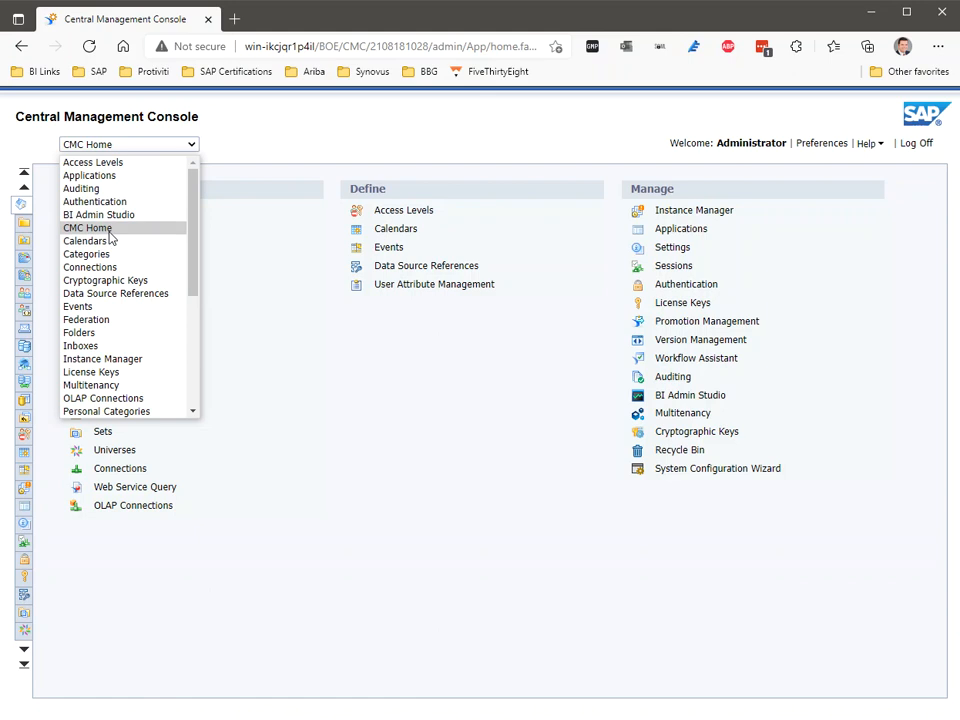
{"action": "left_click", "coordinate": [262, 304]}
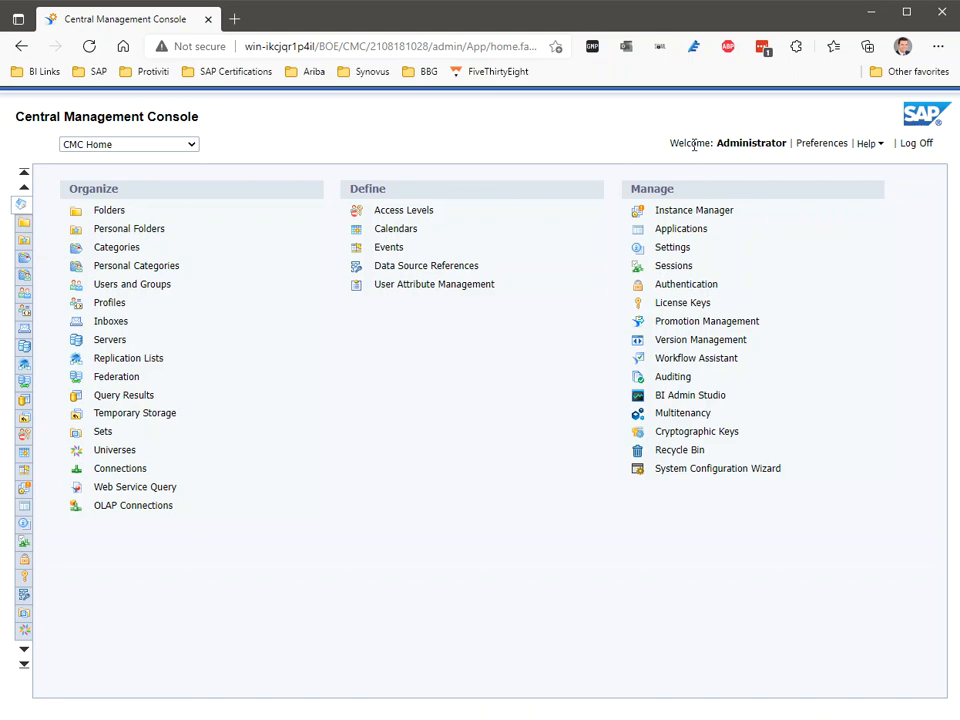
- Review the account's CMC, Change Enterprise Password, Web Intelligence and Crystal Reports preferences, and close them without saving
{"action": "double_click", "coordinate": [765, 144]}
{"action": "left_click", "coordinate": [786, 148]}
{"action": "left_click", "coordinate": [825, 145]}
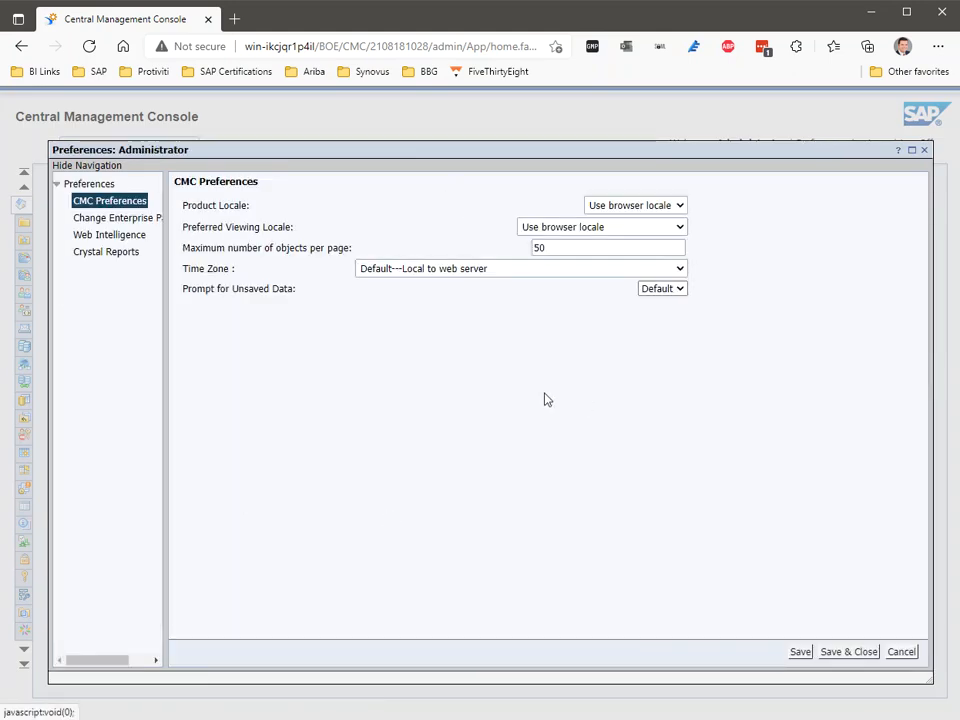
{"action": "left_click", "coordinate": [152, 218]}
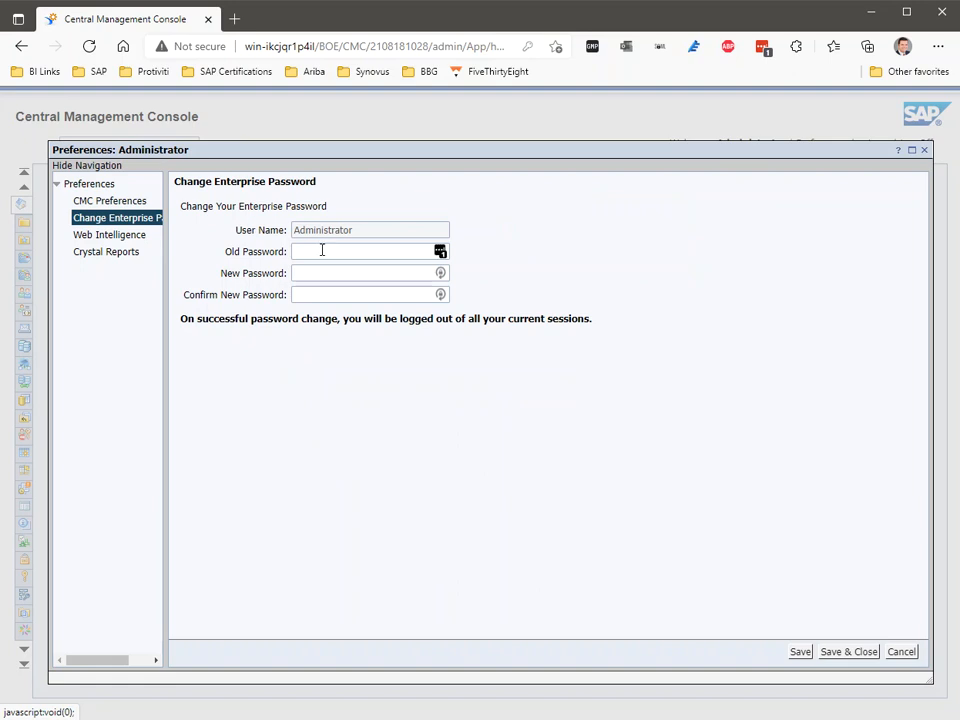
{"action": "left_click", "coordinate": [129, 238]}
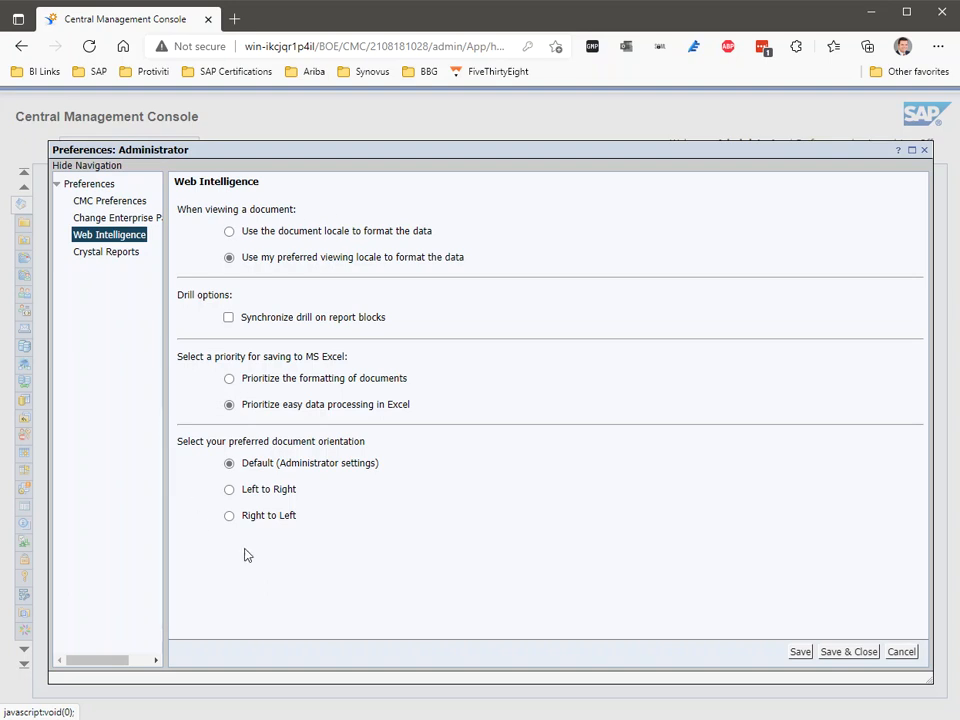
{"action": "left_click", "coordinate": [126, 258]}
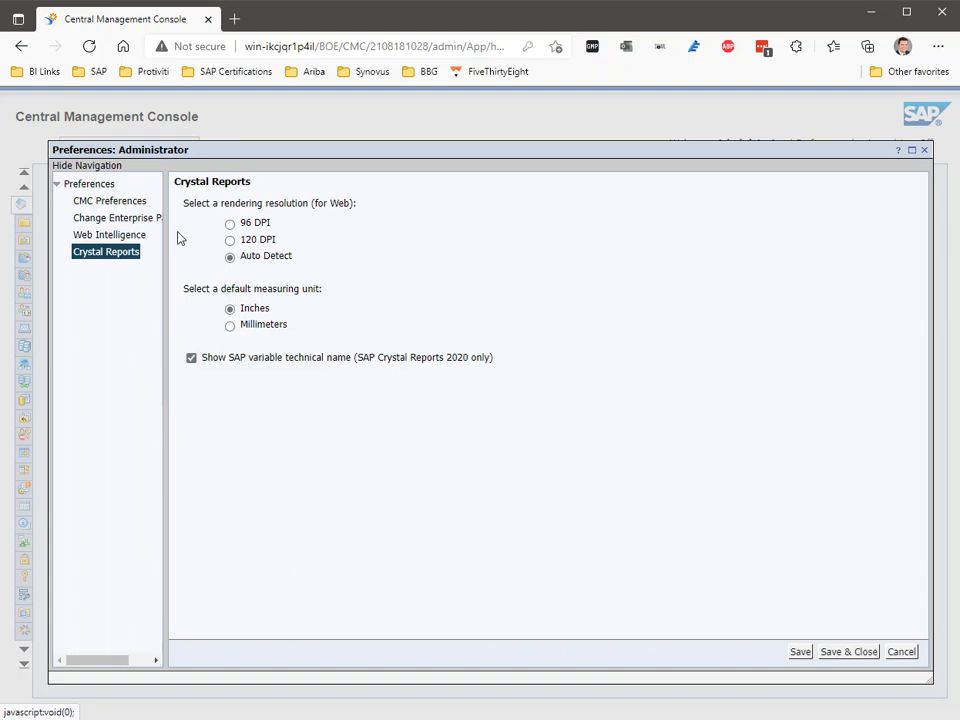
{"action": "left_click", "coordinate": [900, 651]}
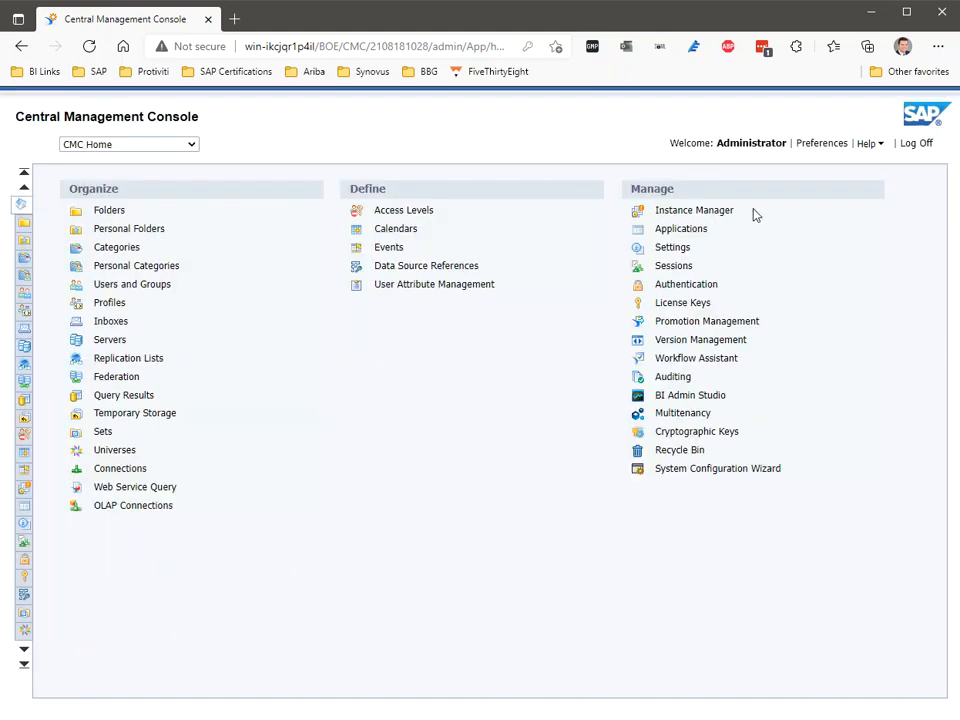
- Check the installed BI Platform version and patch level in the product's About information, and close it
{"action": "left_click", "coordinate": [869, 150]}
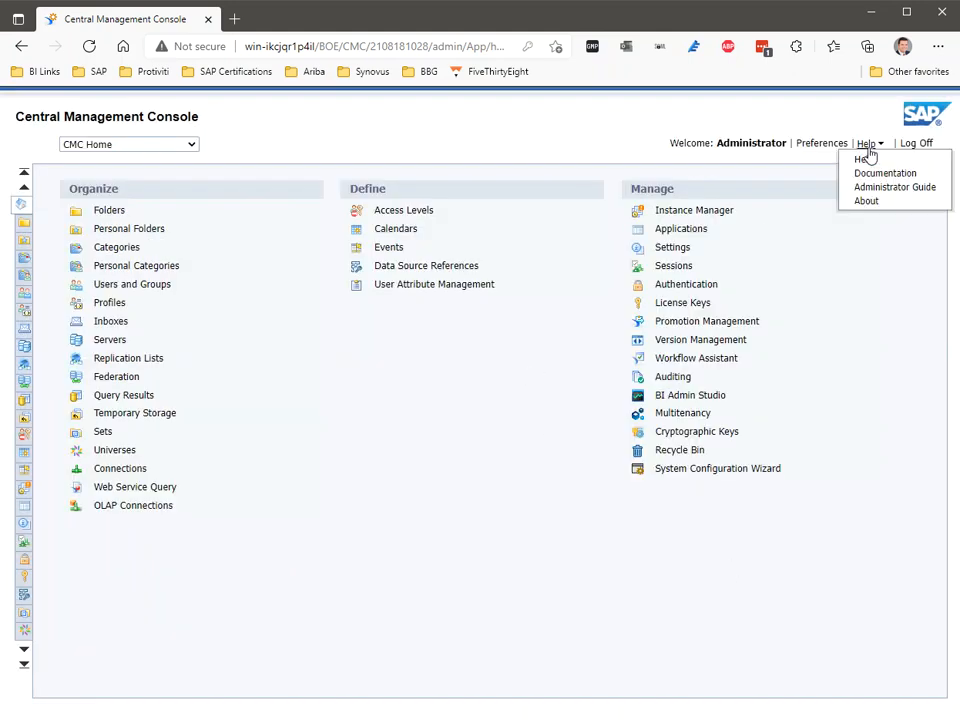
{"action": "left_click", "coordinate": [884, 204]}
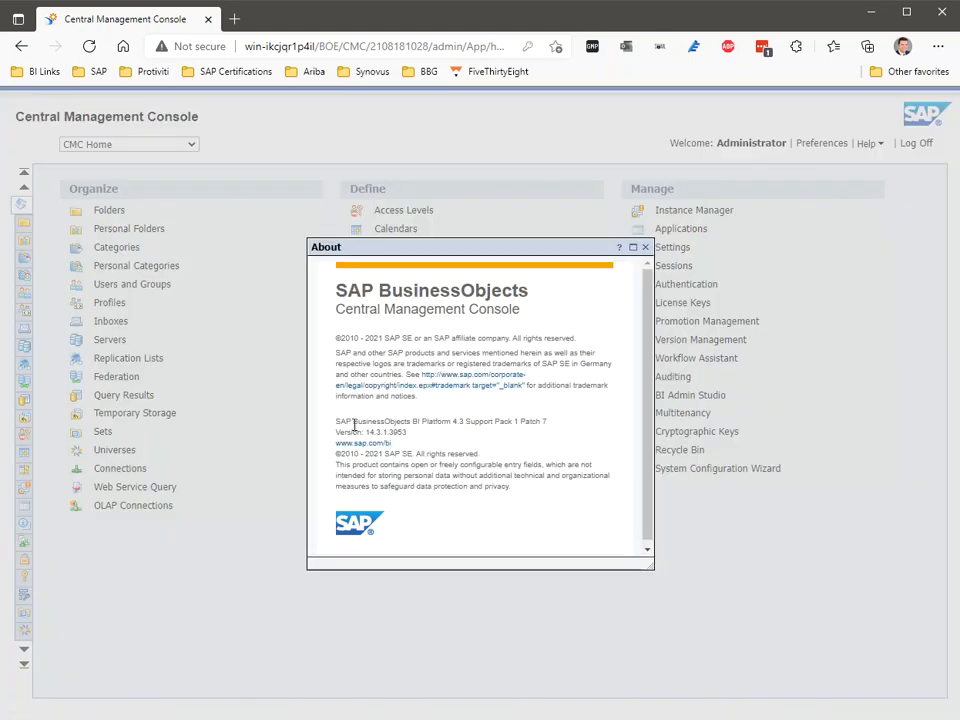
{"action": "left_click_drag", "start_coordinate": [336, 427], "coordinate": [557, 428]}
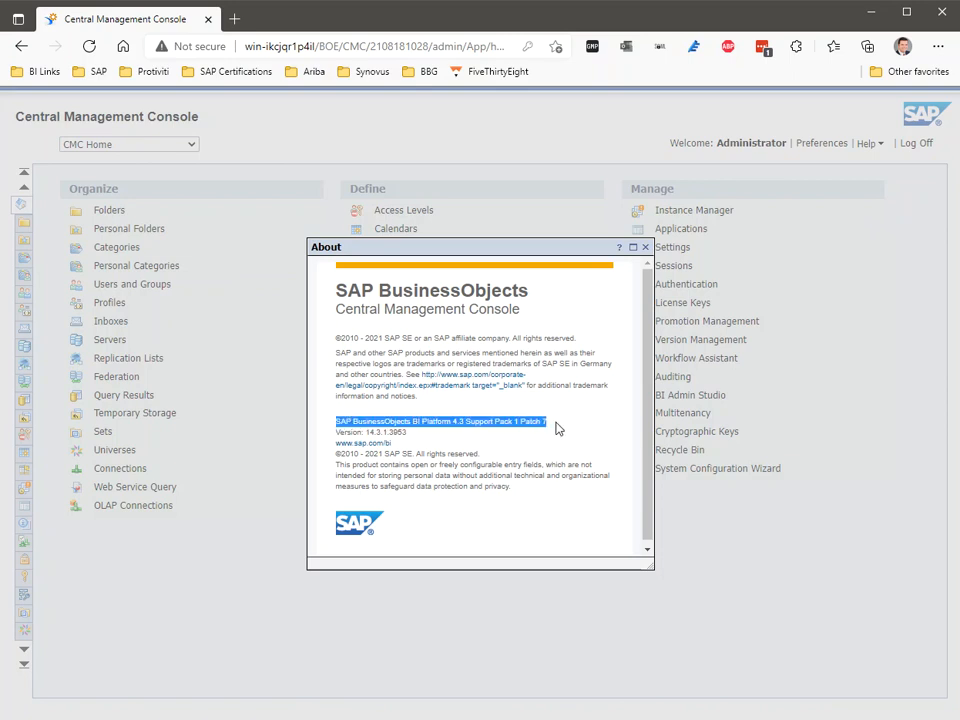
{"action": "left_click", "coordinate": [557, 428]}
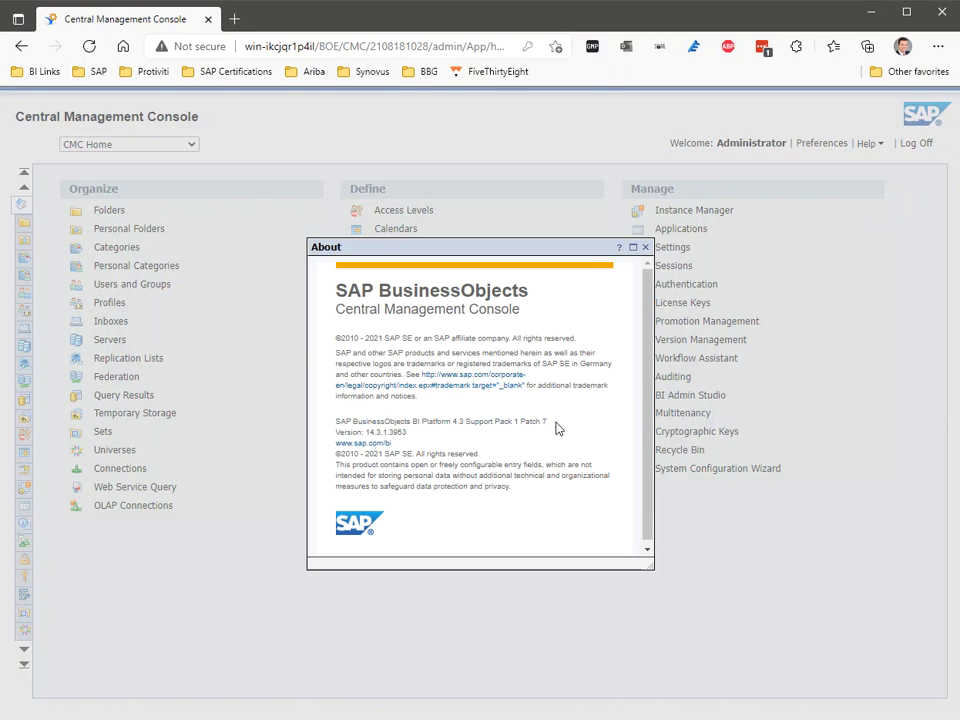
{"action": "left_click", "coordinate": [645, 247]}
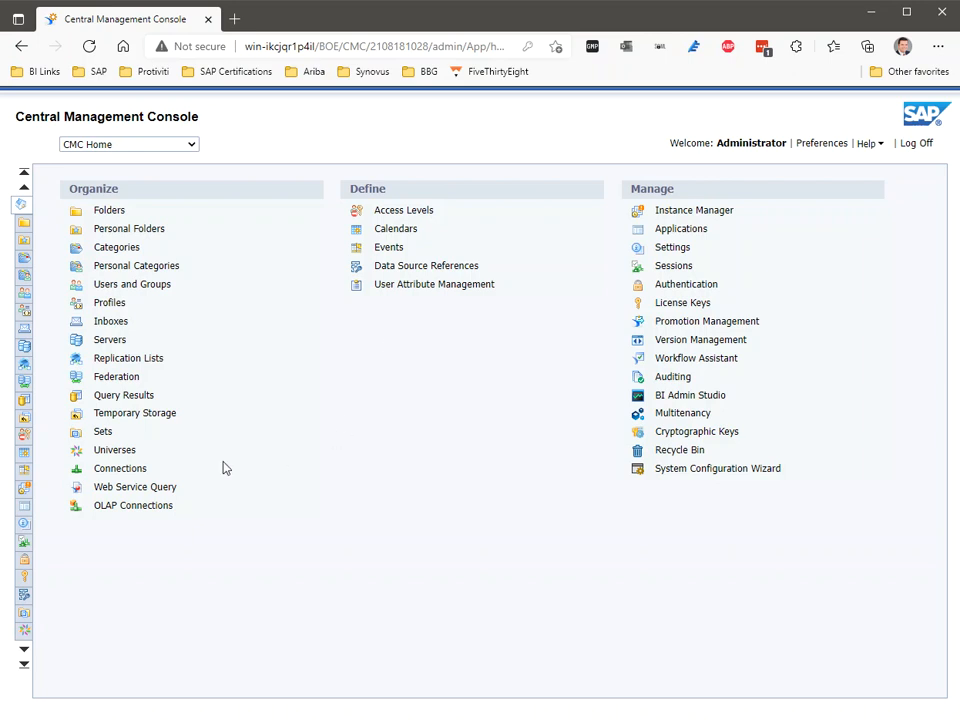
- Open the Connections area and show the flat Connections List of all relational connections
{"action": "left_click", "coordinate": [120, 470]}
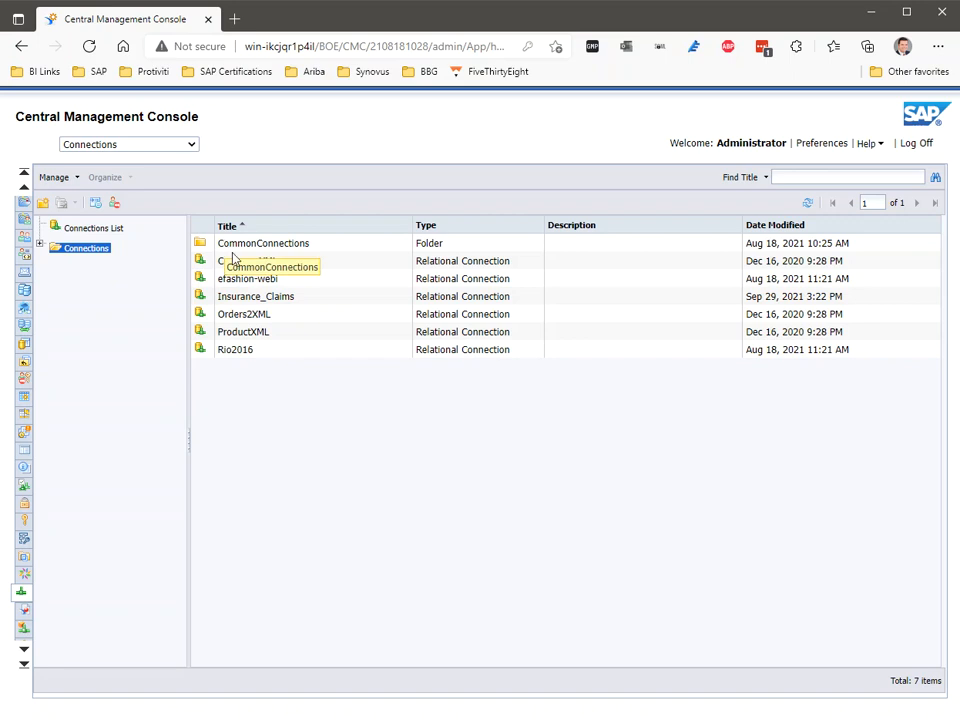
{"action": "left_click", "coordinate": [234, 352]}
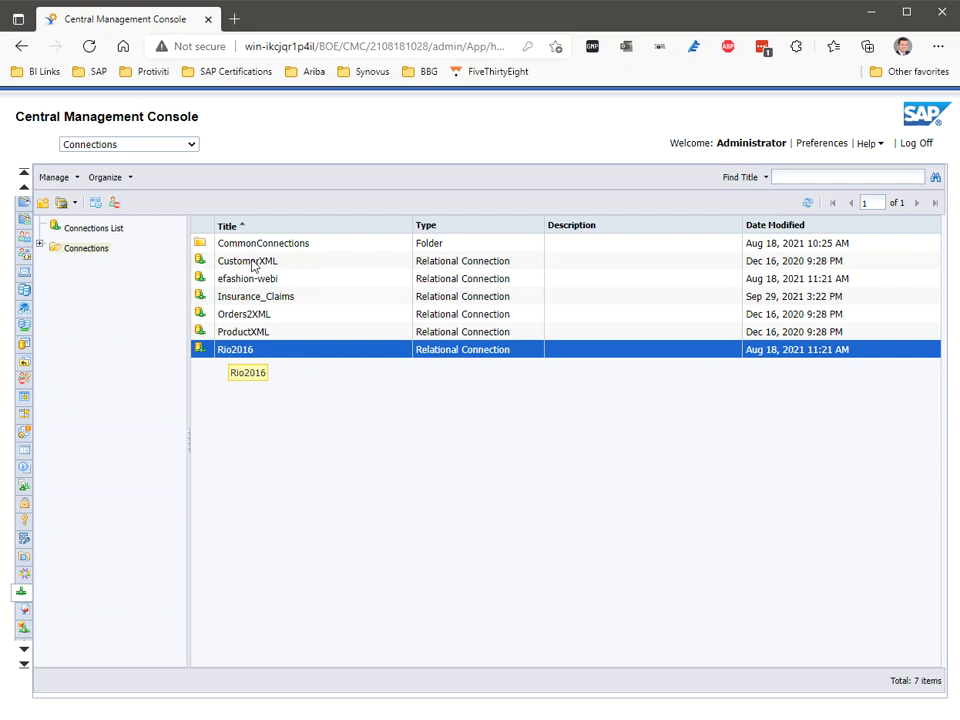
{"action": "left_click", "coordinate": [94, 229]}
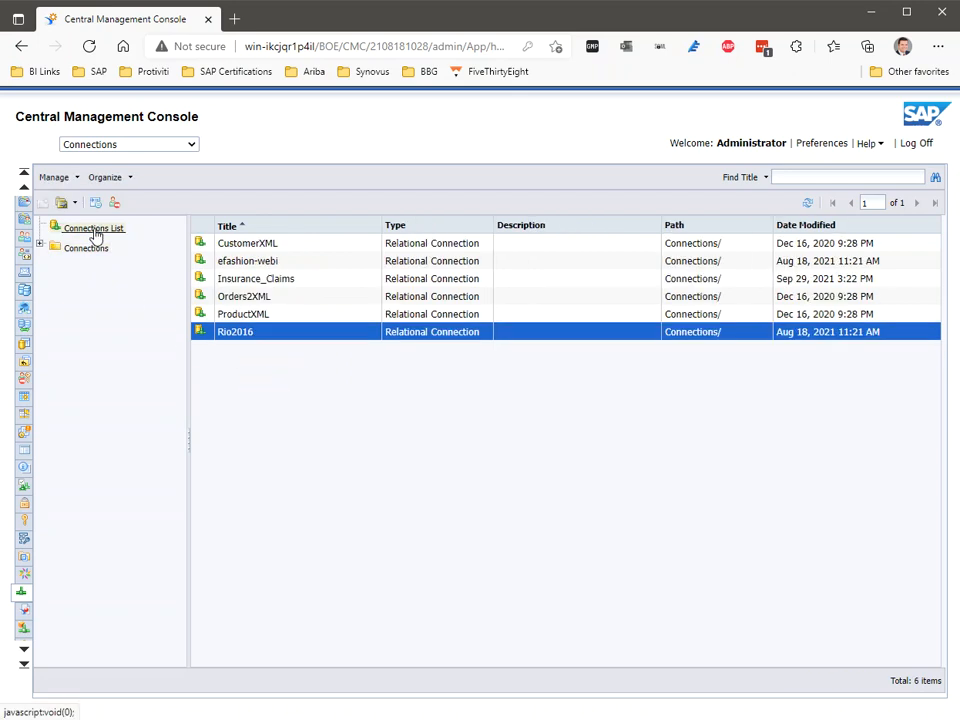
- Examine which management actions are available for the Insurance_Claims connection without running any of them
{"action": "left_click", "coordinate": [274, 283]}
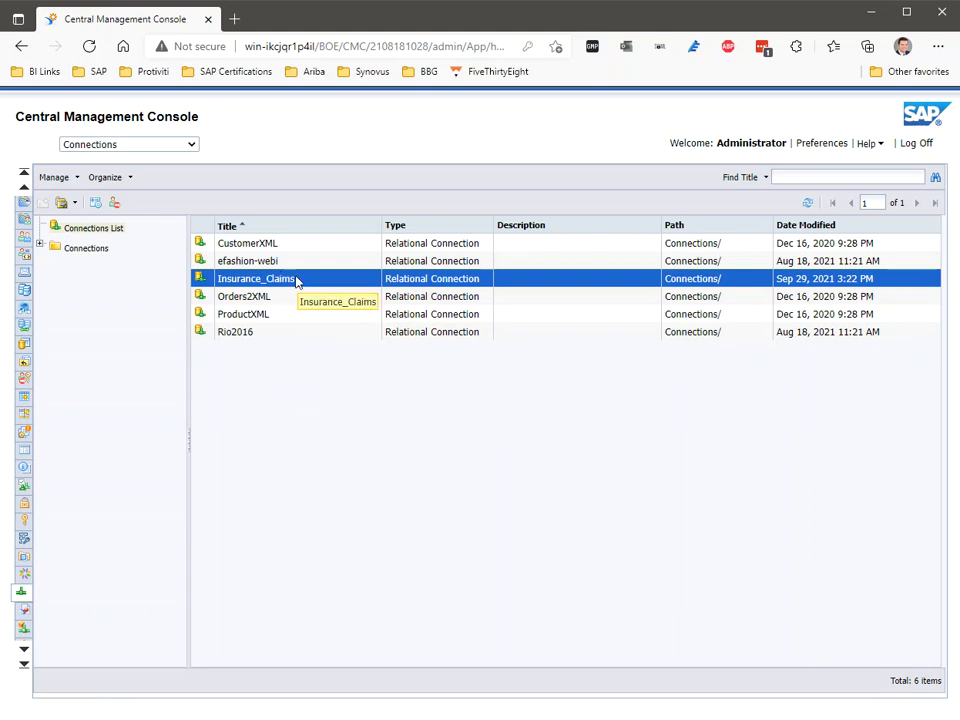
{"action": "right_click", "coordinate": [296, 283]}
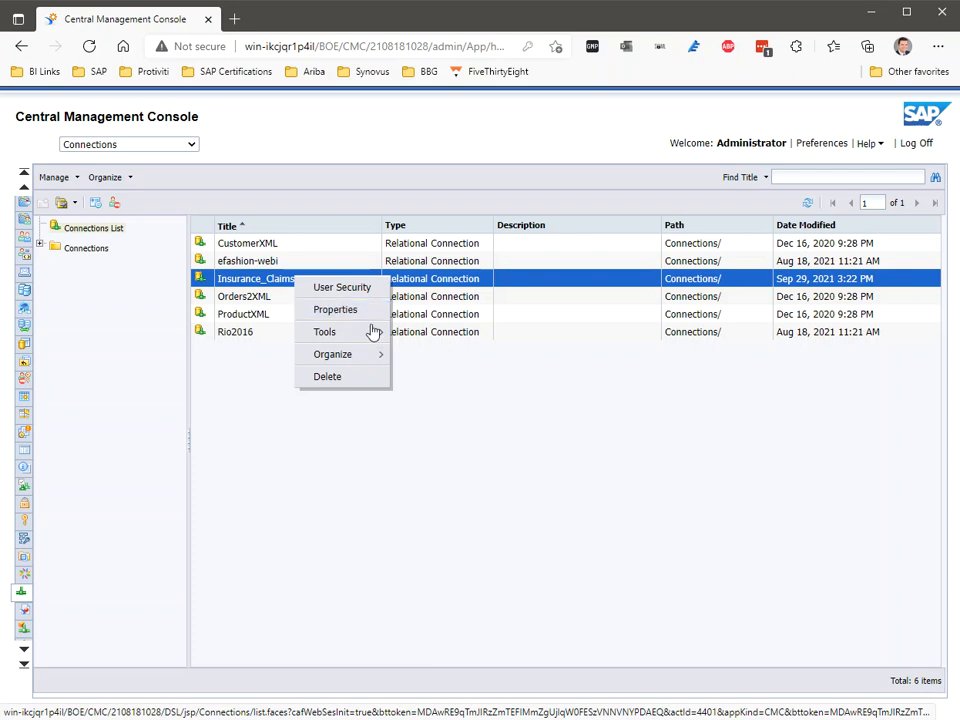
{"action": "mouse_move", "coordinate": [375, 333]}
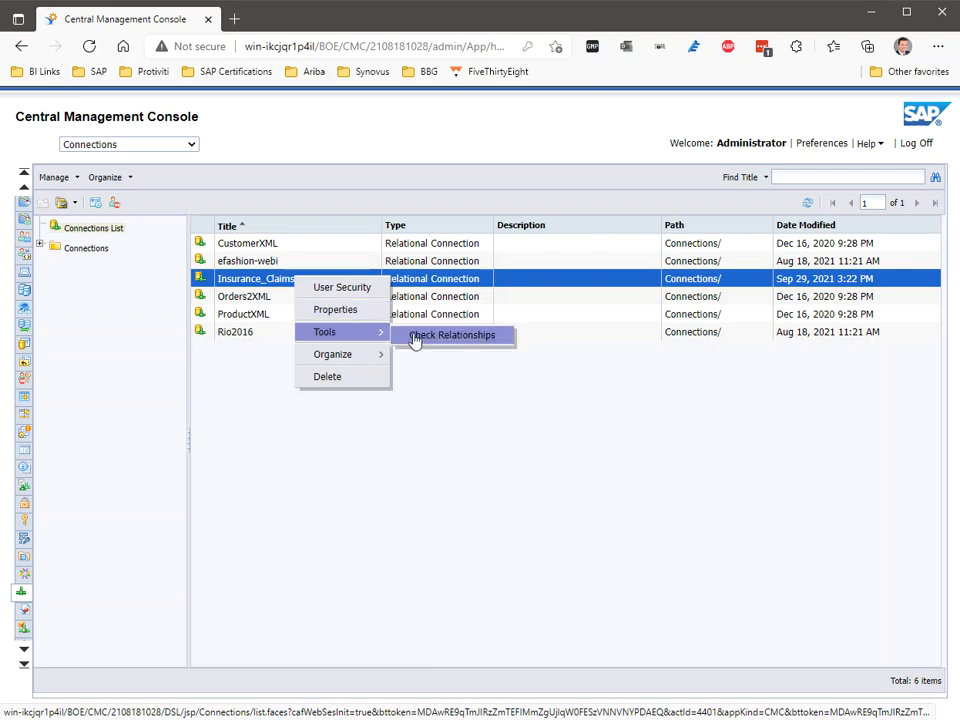
{"action": "mouse_move", "coordinate": [378, 357]}
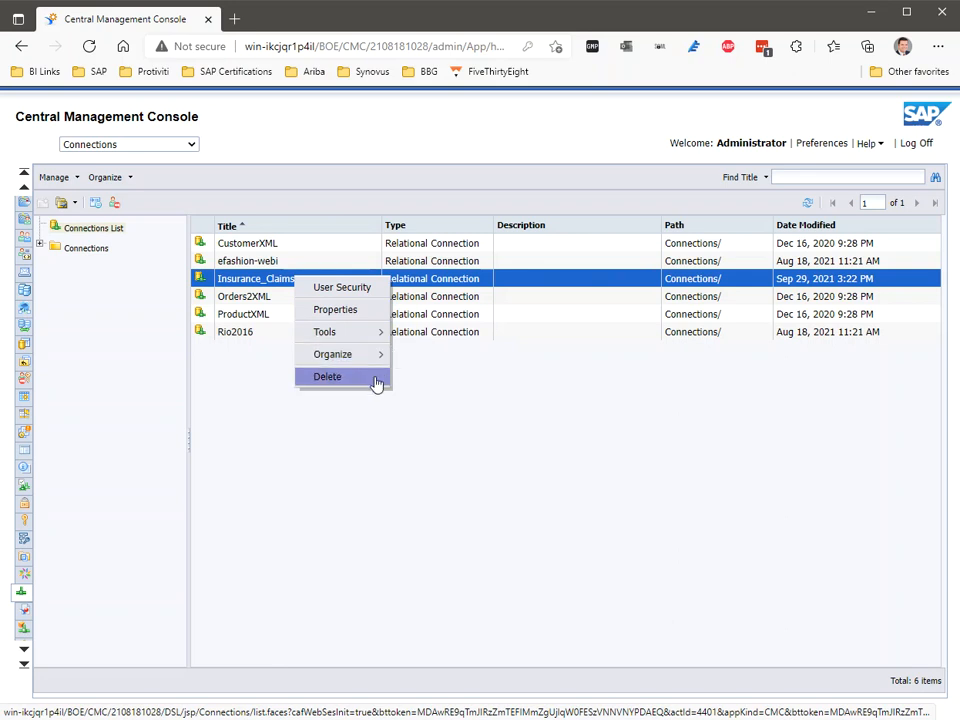
{"action": "left_click", "coordinate": [254, 377]}
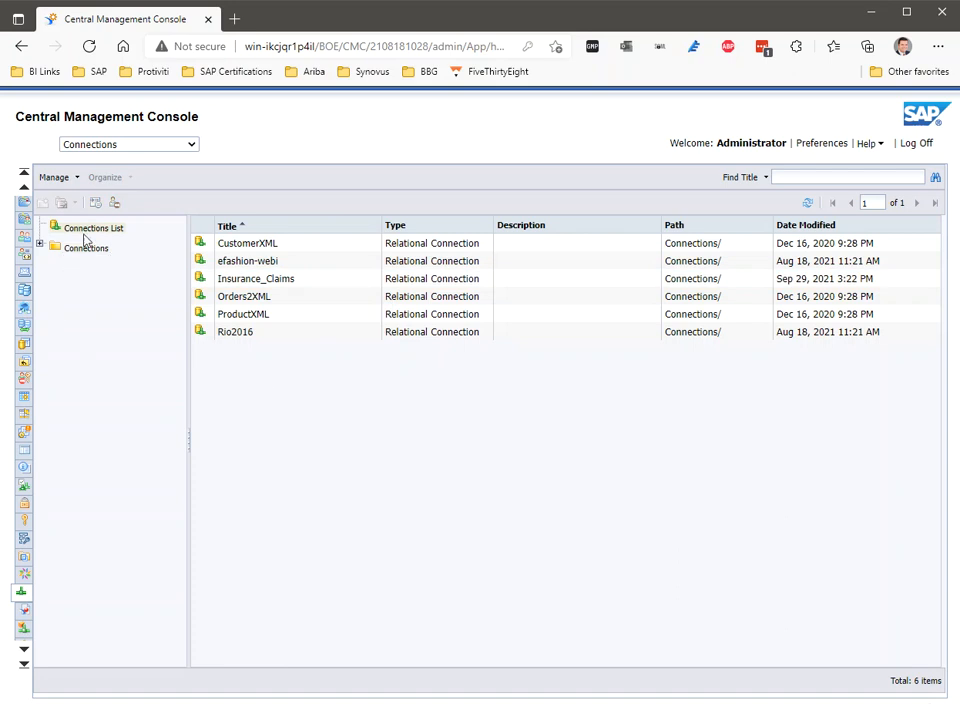
- Return to CMC Home and open the Universes area, expanding the Universes folder and showing the Universes List
{"action": "left_click", "coordinate": [24, 177]}
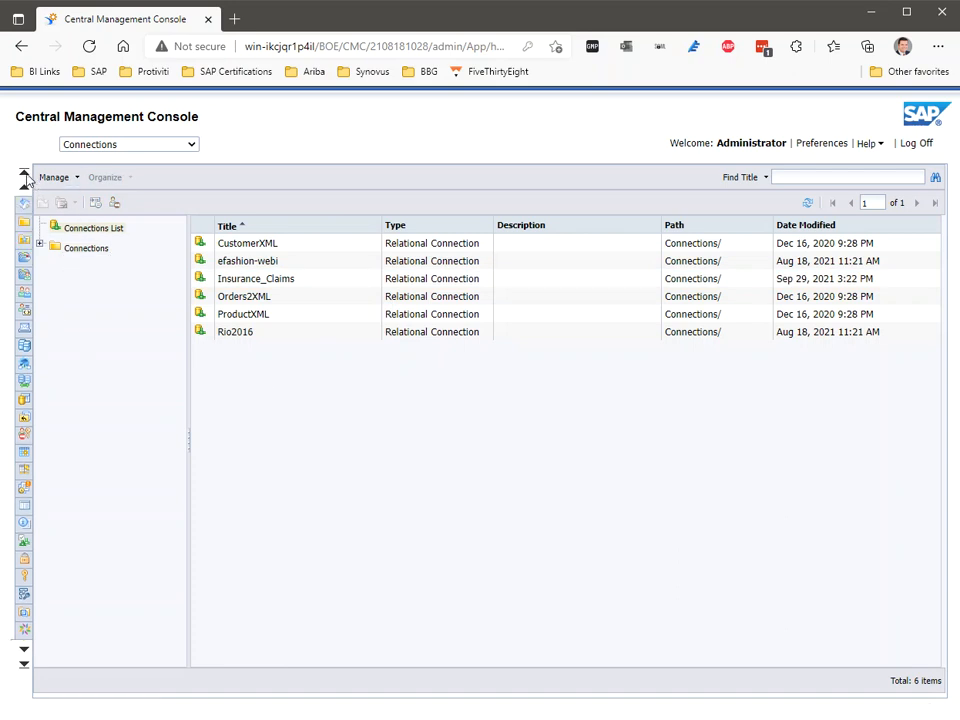
{"action": "left_click", "coordinate": [26, 205]}
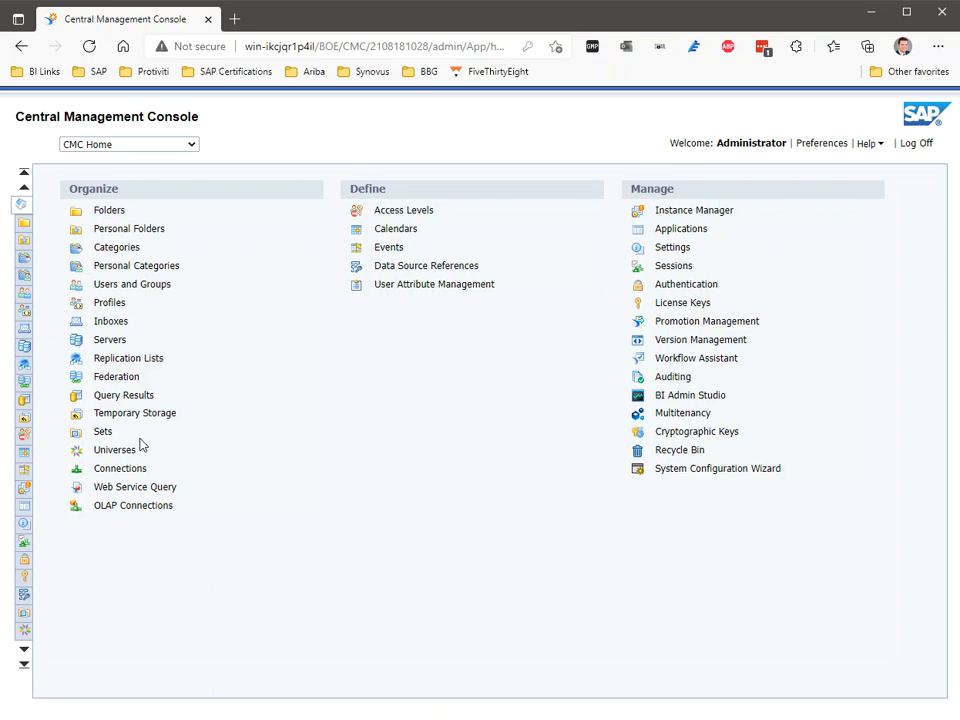
{"action": "left_click", "coordinate": [122, 451]}
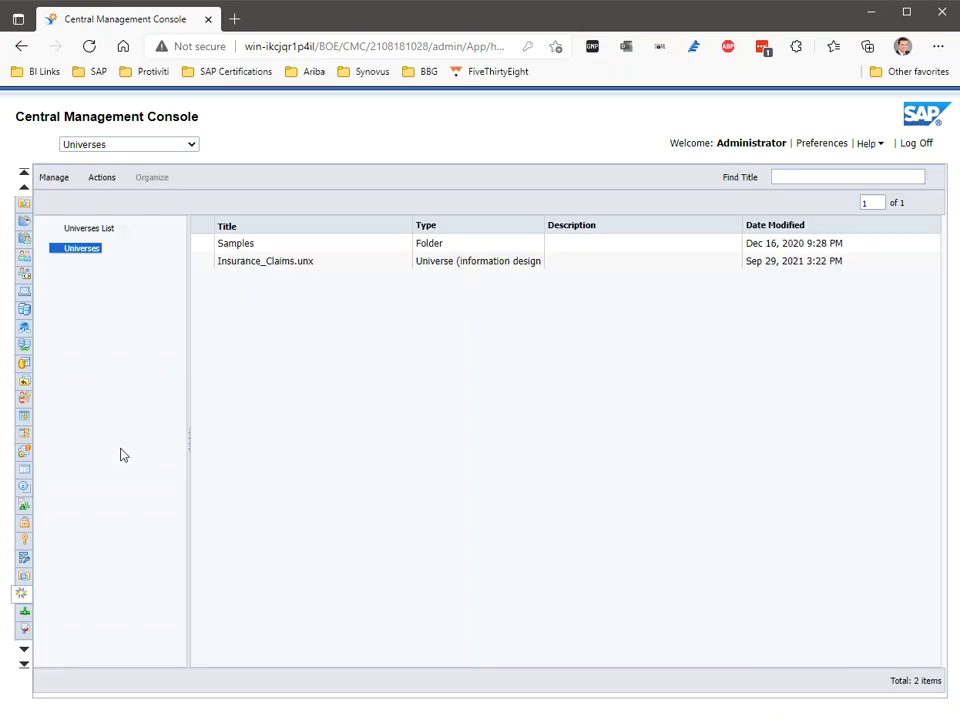
{"action": "left_click", "coordinate": [40, 246]}
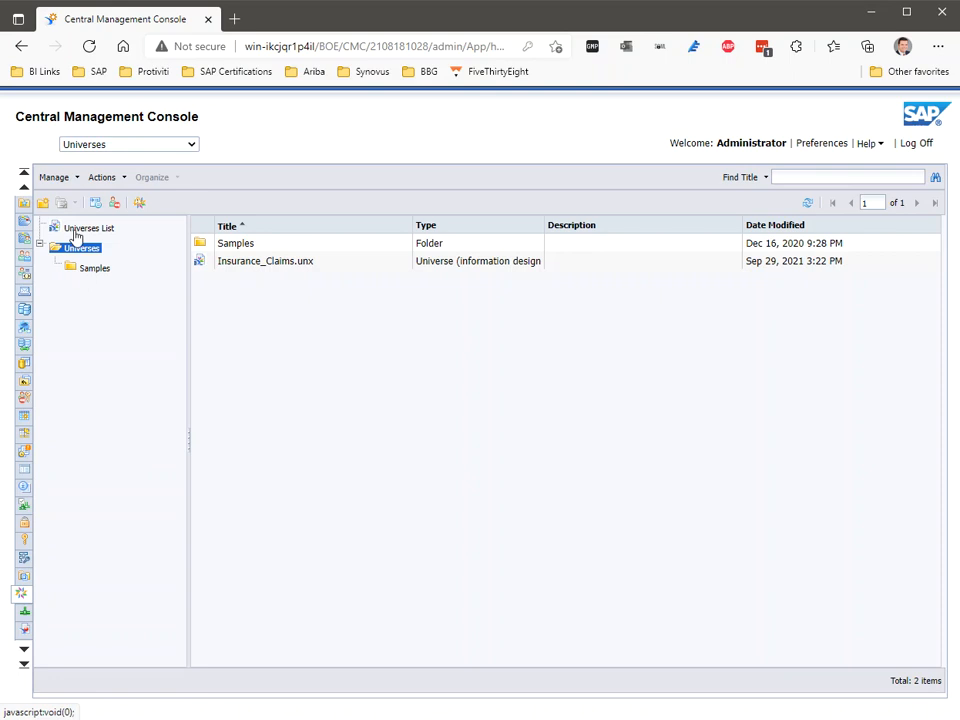
{"action": "left_click", "coordinate": [80, 230]}
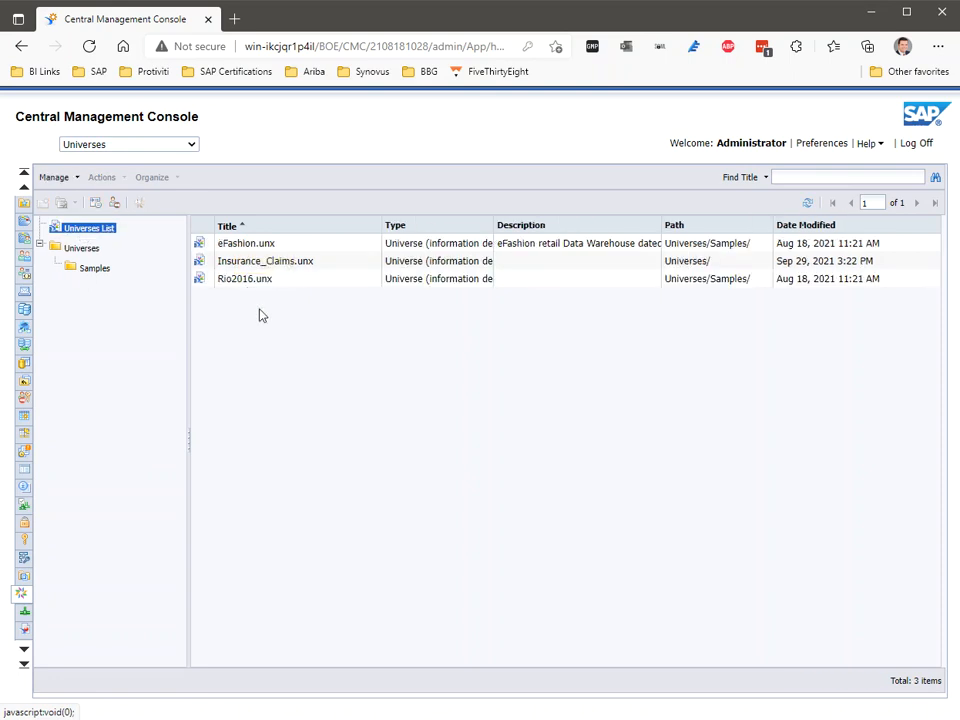
- Look over the listed universes and examine the security, relationship and organizing actions available for Insurance_Claims.unx
{"action": "left_click", "coordinate": [333, 247]}
{"action": "left_click", "coordinate": [334, 263]}
{"action": "left_click", "coordinate": [333, 279]}
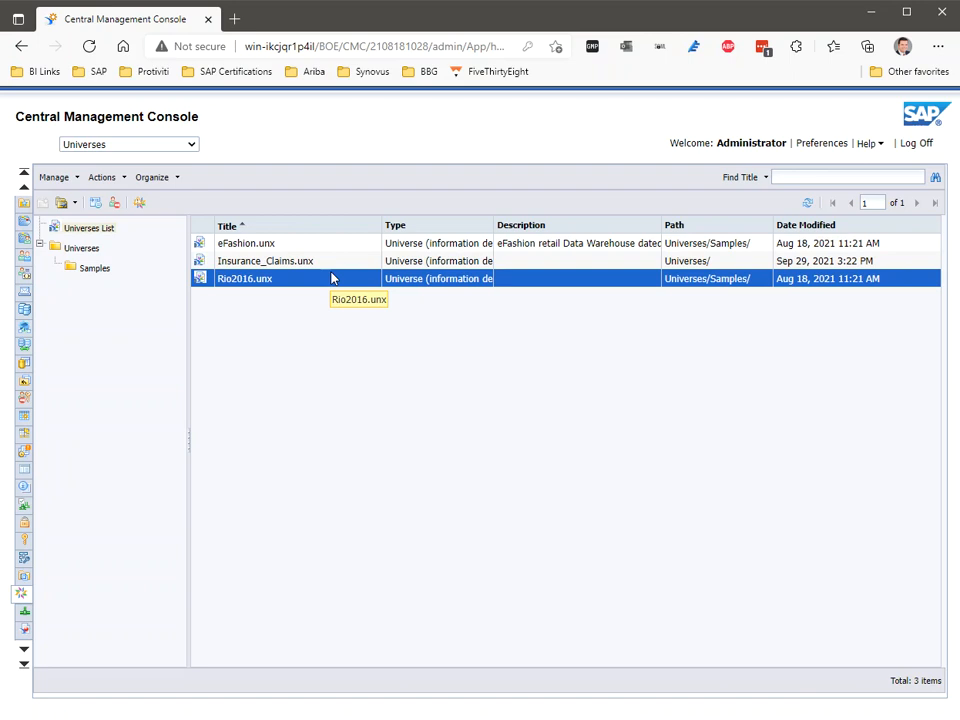
{"action": "left_click", "coordinate": [334, 265]}
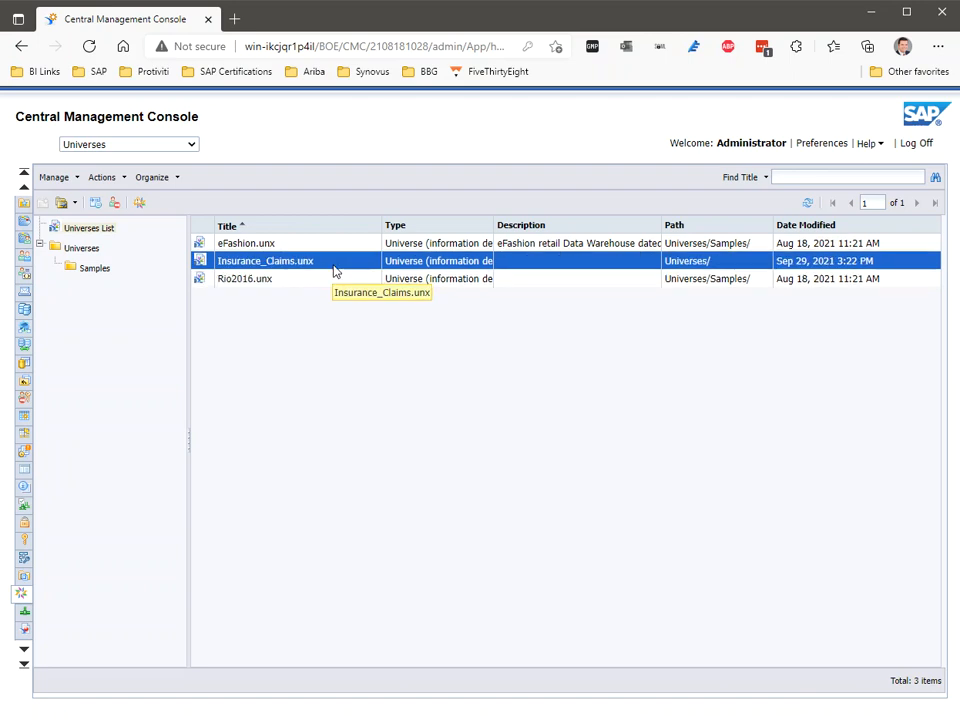
{"action": "right_click", "coordinate": [335, 268]}
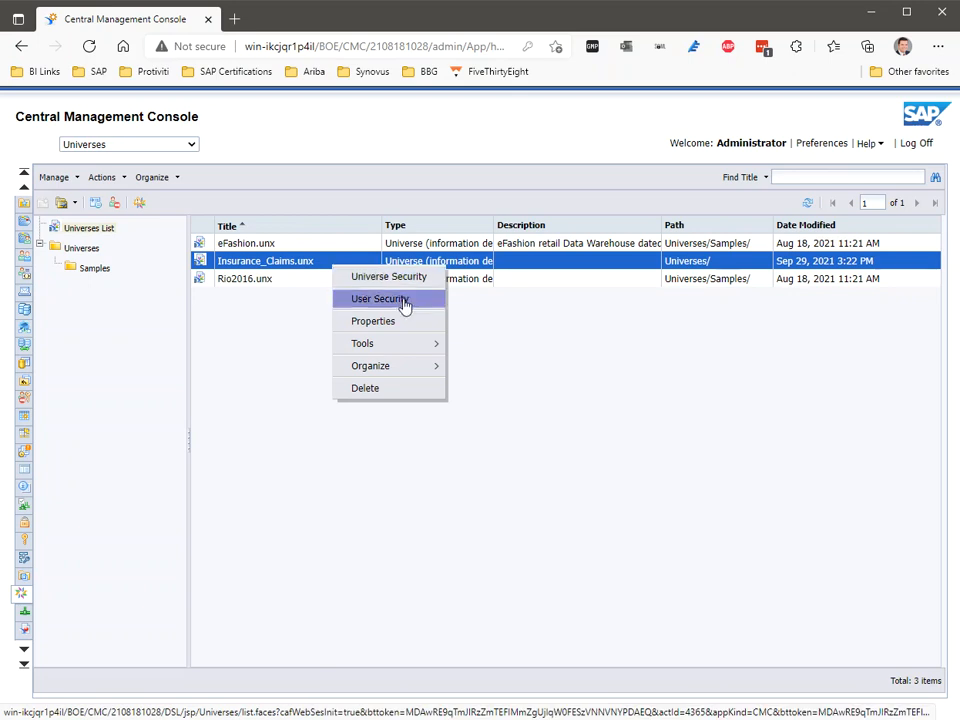
{"action": "mouse_move", "coordinate": [409, 350]}
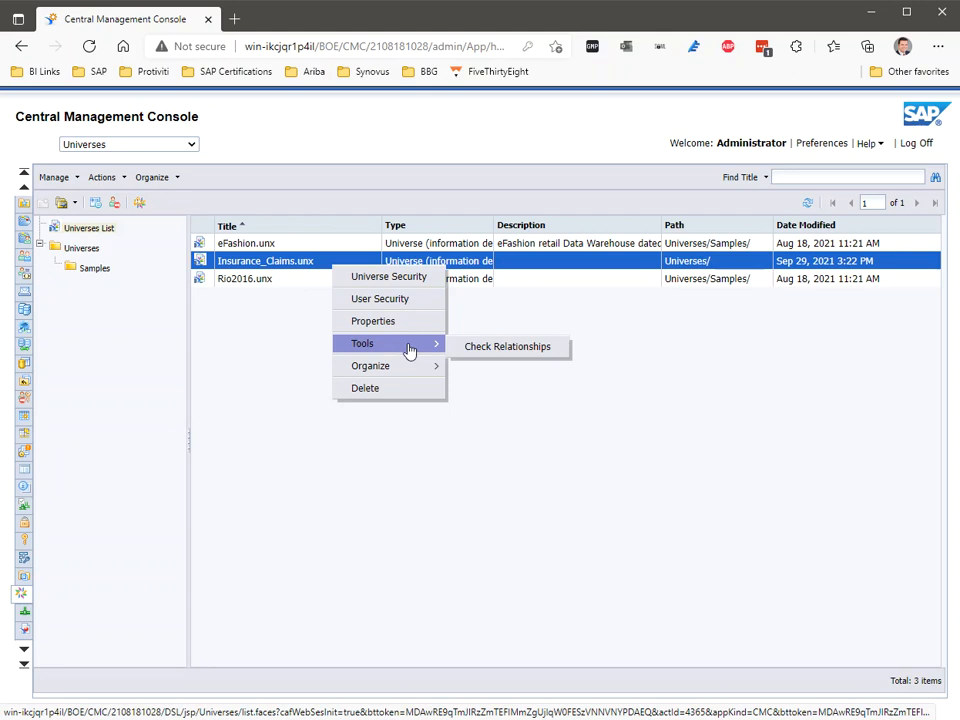
{"action": "mouse_move", "coordinate": [411, 376]}
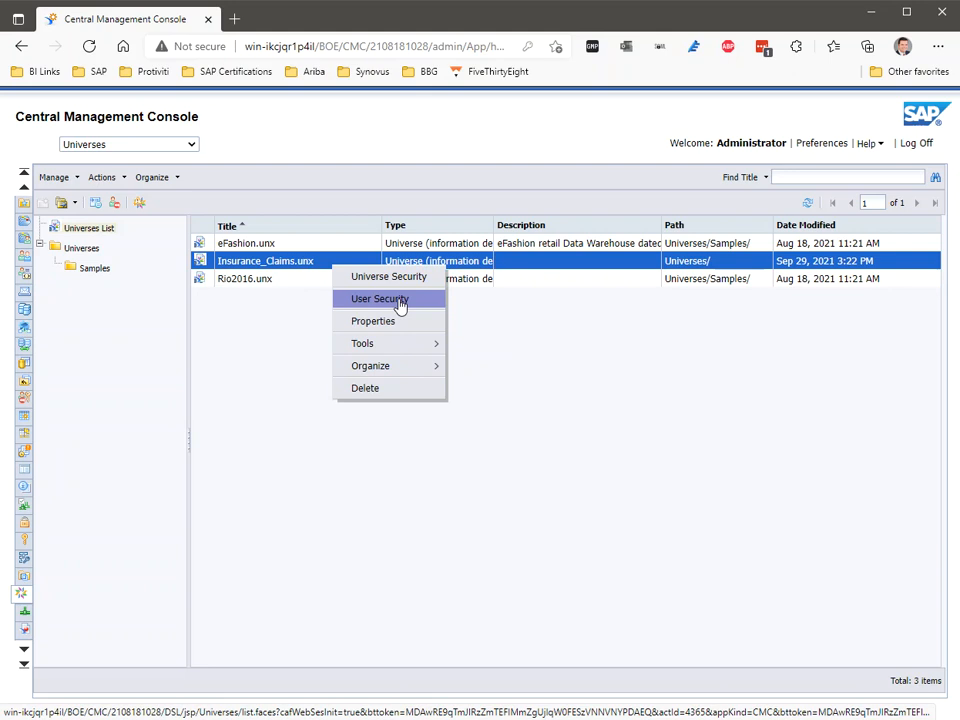
{"action": "left_click", "coordinate": [268, 321]}
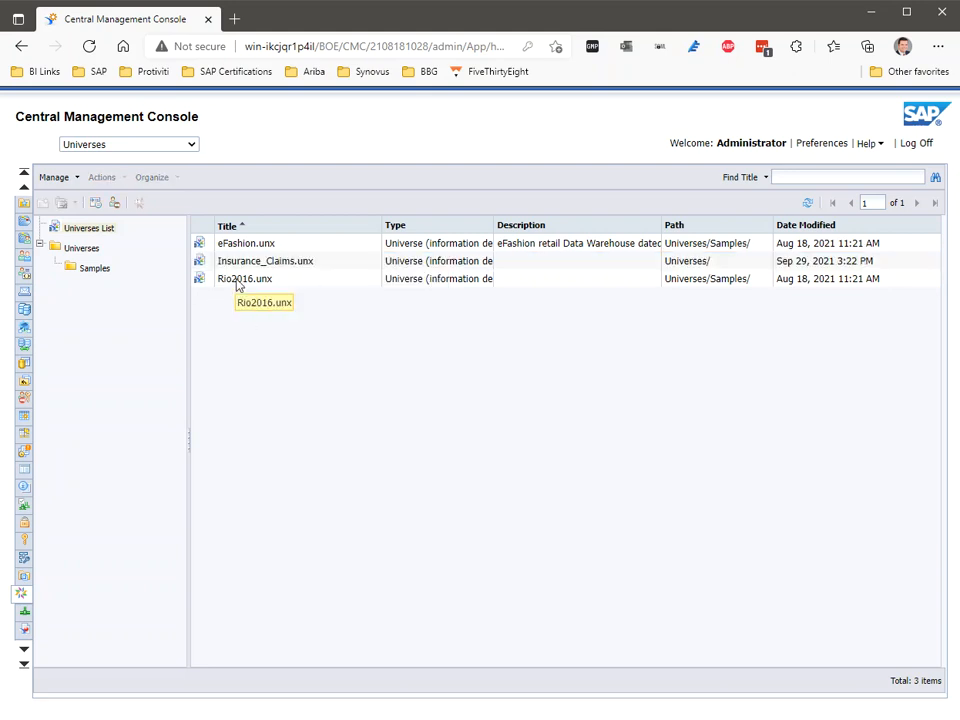
- Examine the organizing and management actions available for Rio2016.unx without running any, and return to CMC Home
{"action": "right_click", "coordinate": [237, 280]}
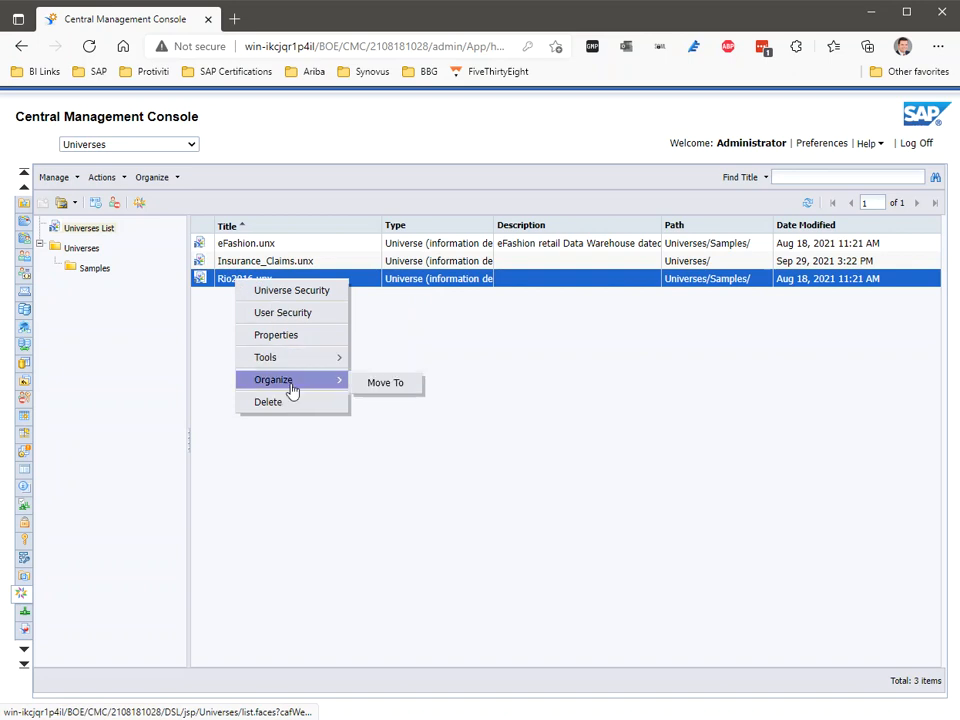
{"action": "left_click", "coordinate": [214, 328]}
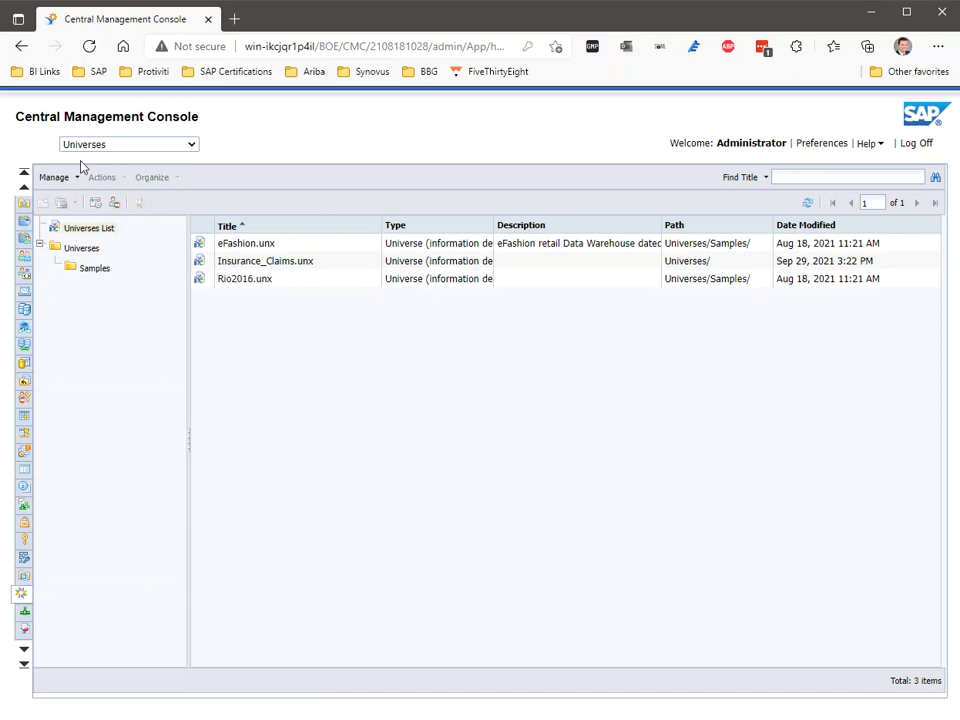
{"action": "left_click", "coordinate": [109, 145]}
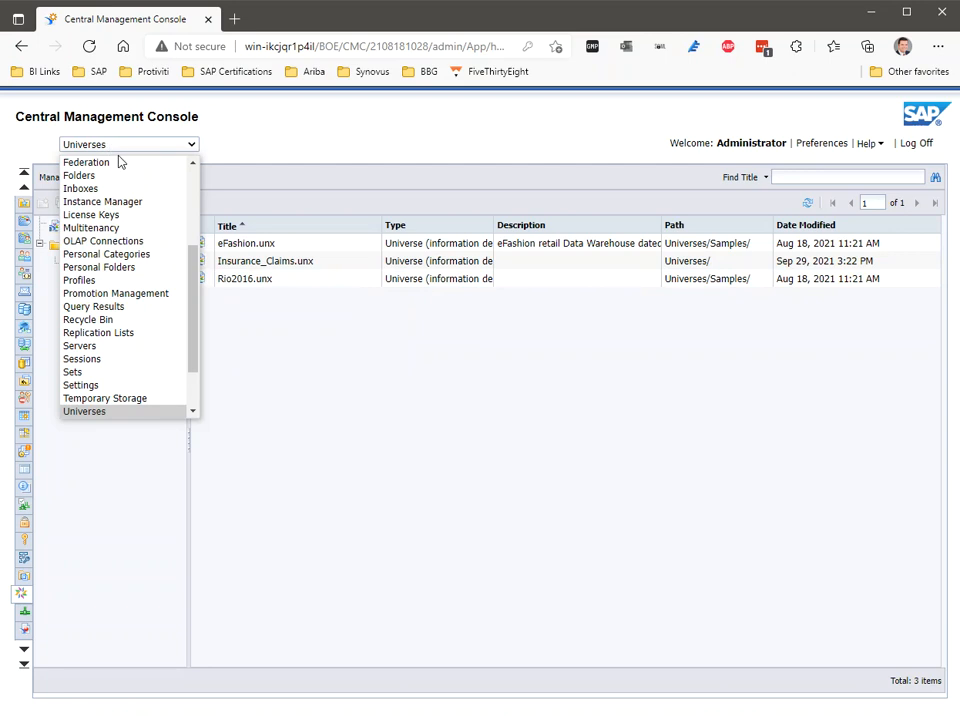
{"action": "scroll", "coordinate": [111, 180], "scroll_direction": "up", "scroll_amount": 4}
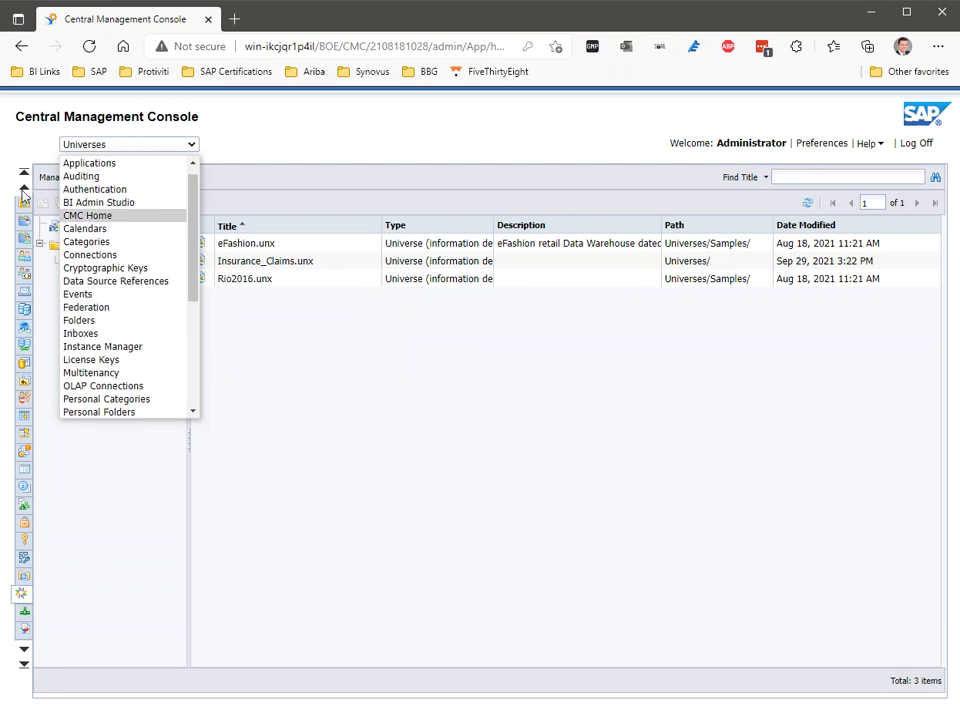
{"action": "left_click", "coordinate": [22, 138]}
{"action": "left_click", "coordinate": [22, 206]}
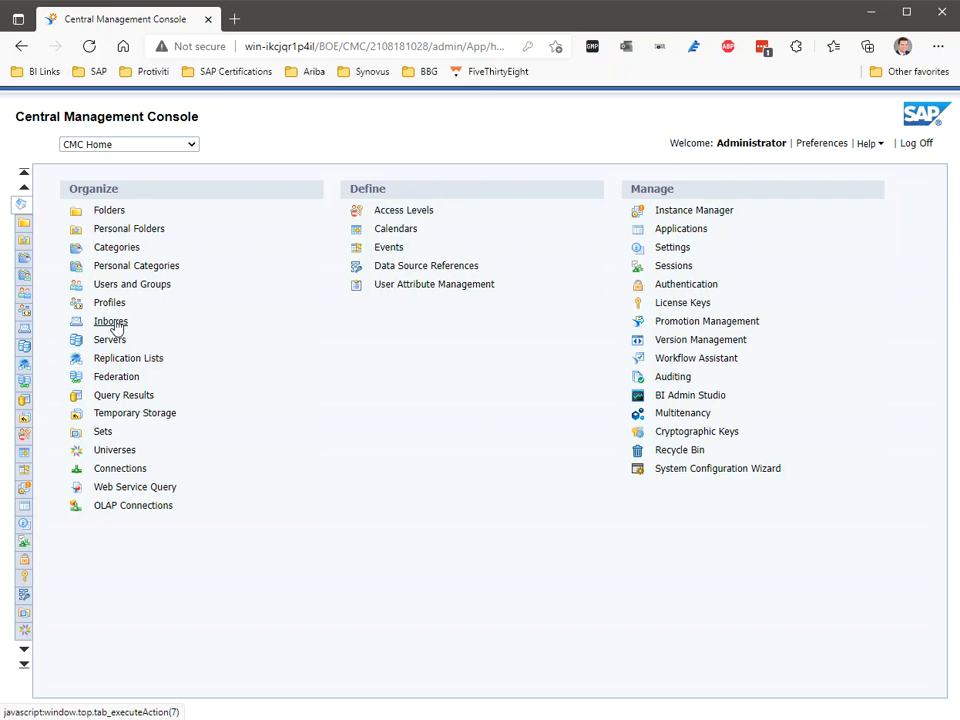
- Open the Folders area, expand All Folders, and show the contents of the Auditing folder
{"action": "left_click", "coordinate": [109, 211]}
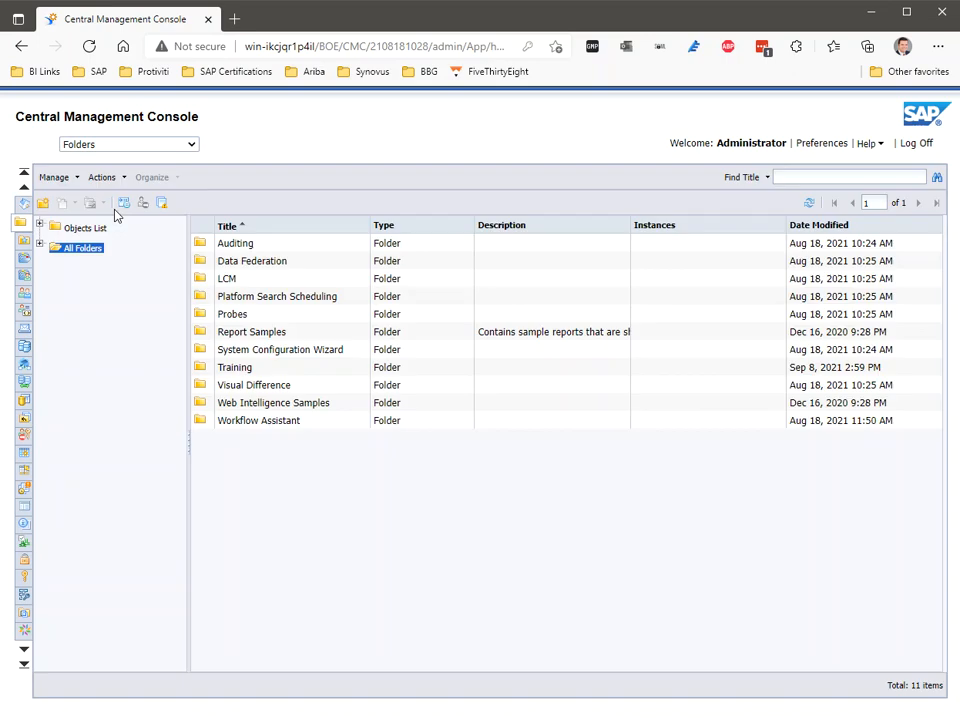
{"action": "left_click", "coordinate": [39, 246]}
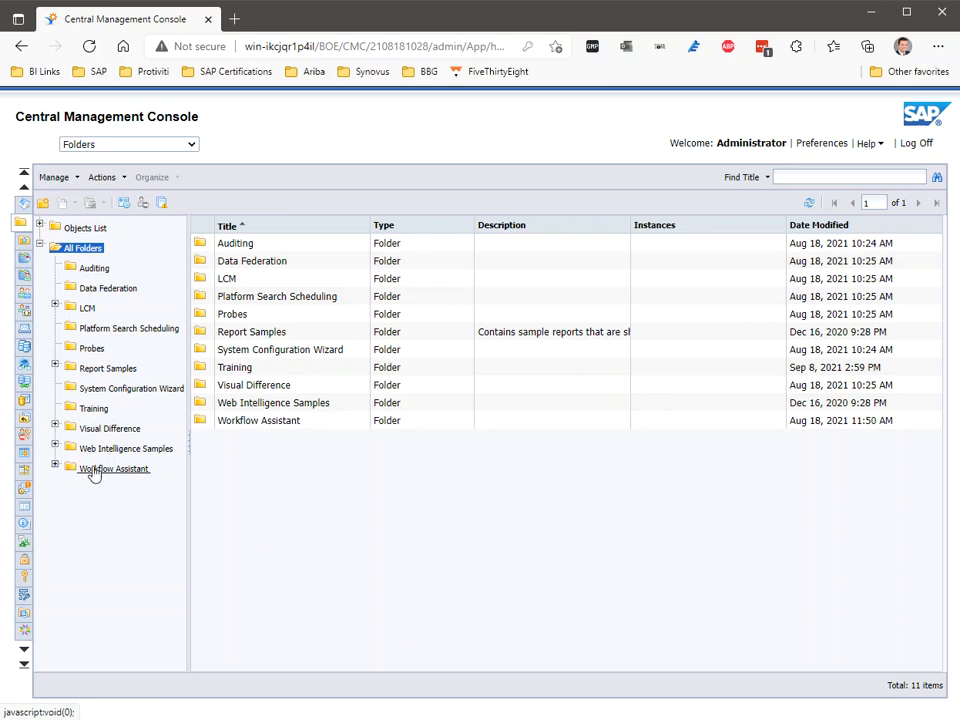
{"action": "left_click", "coordinate": [96, 268]}
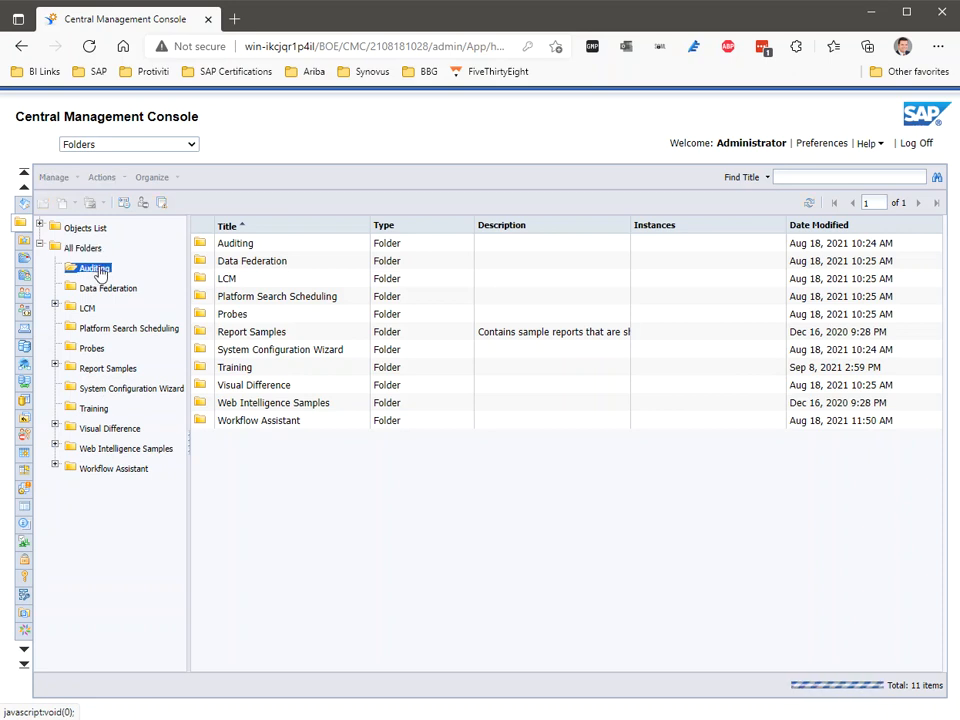
{"action": "left_click", "coordinate": [269, 249]}
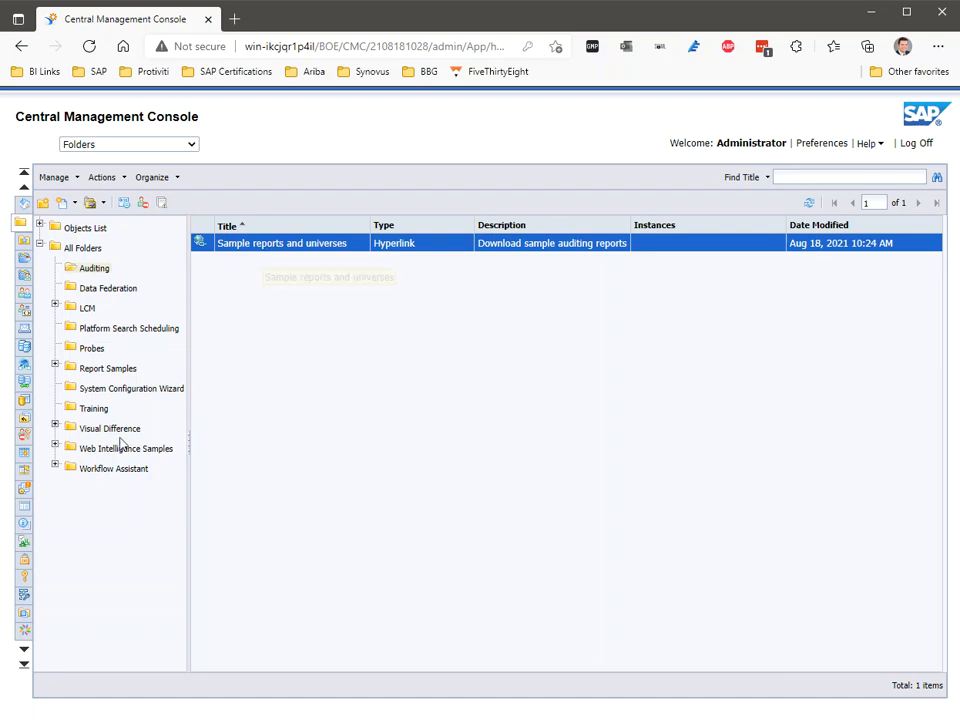
- Expand the Web Intelligence Samples folder and look over its documents' types, descriptions, instance counts and modification dates
{"action": "left_click", "coordinate": [55, 448]}
{"action": "left_click", "coordinate": [95, 449]}
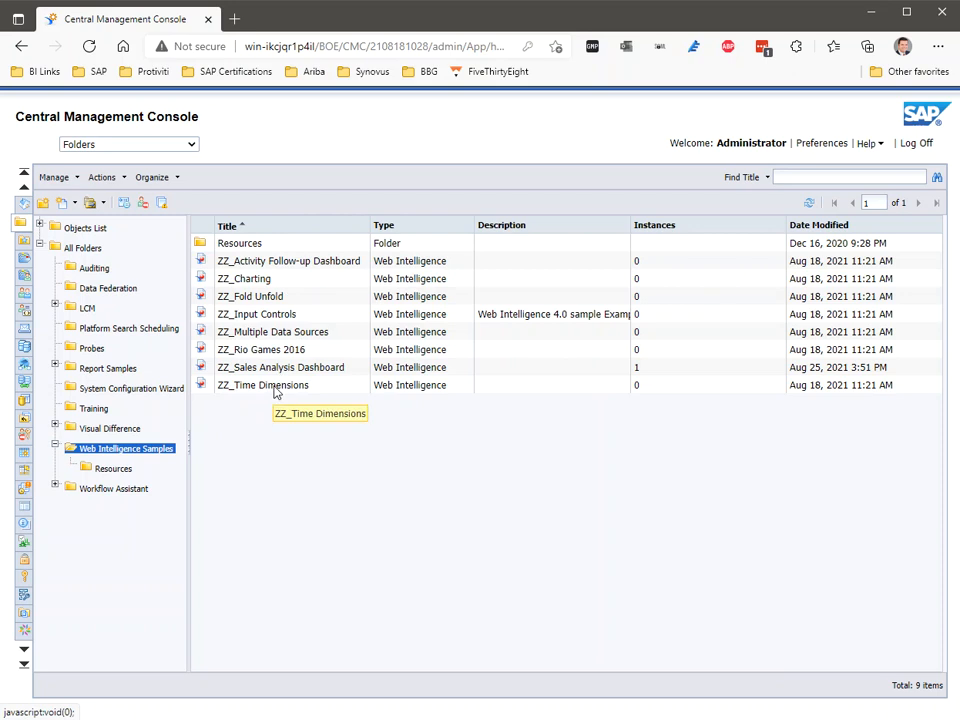
{"action": "left_click", "coordinate": [436, 278]}
{"action": "left_click", "coordinate": [508, 261]}
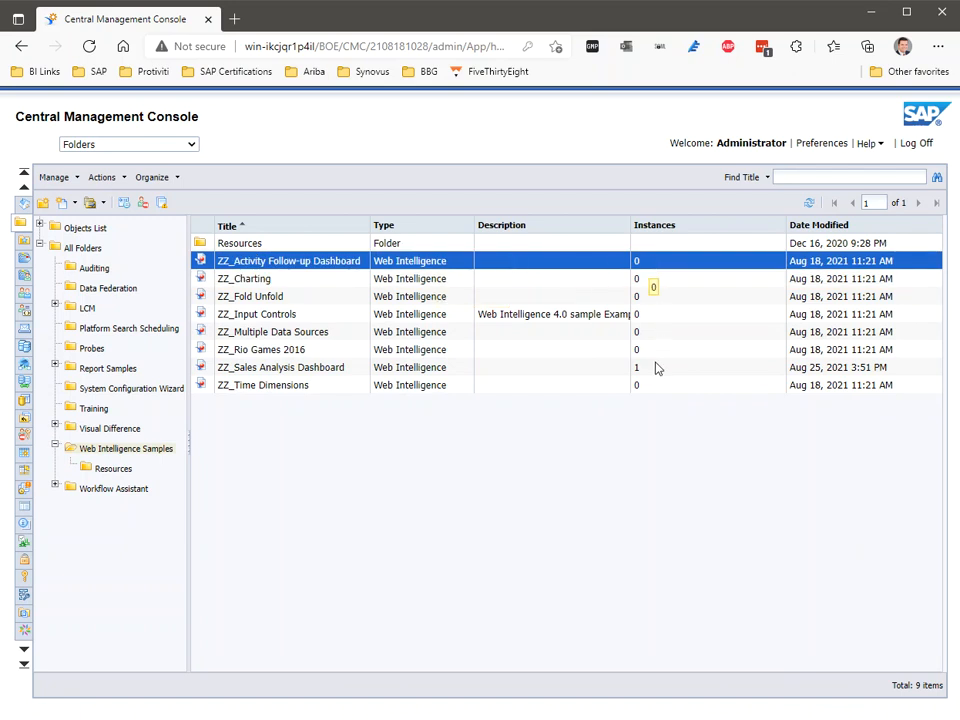
{"action": "left_click", "coordinate": [602, 368]}
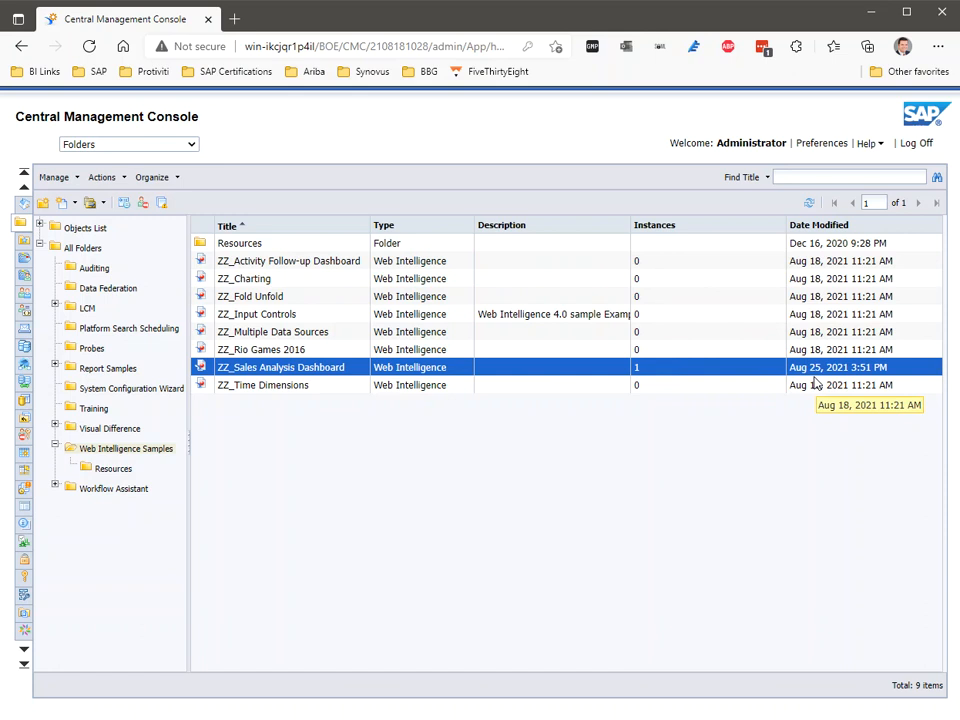
- View the ZZ_Sales Analysis Dashboard document in Web Intelligence, dismissing the browser's password warning, and close the viewer window
{"action": "right_click", "coordinate": [282, 371]}
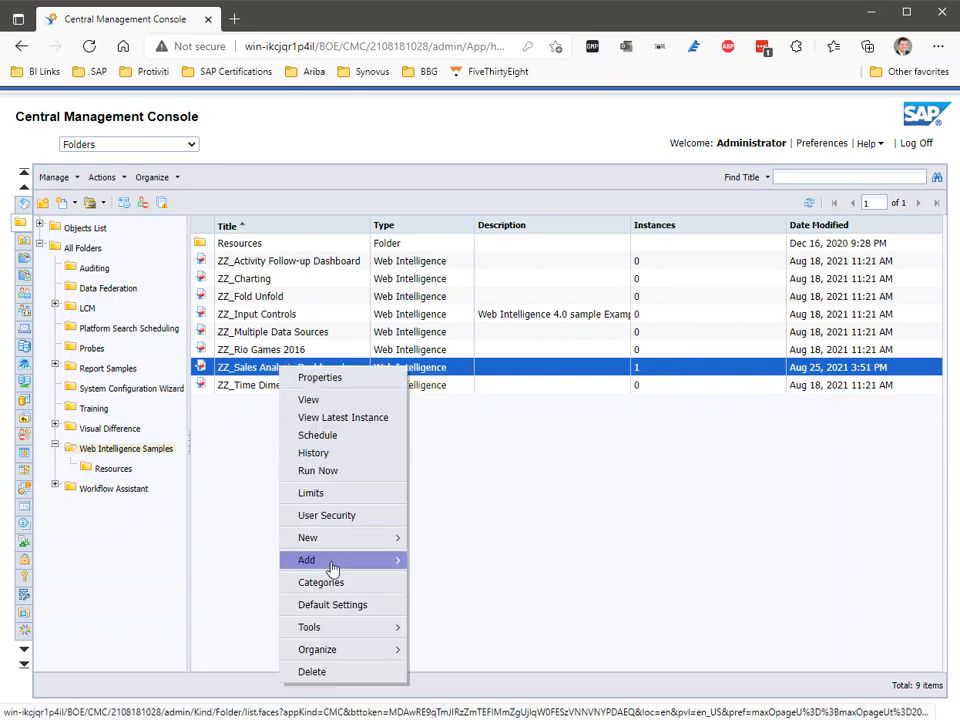
{"action": "left_click", "coordinate": [338, 402]}
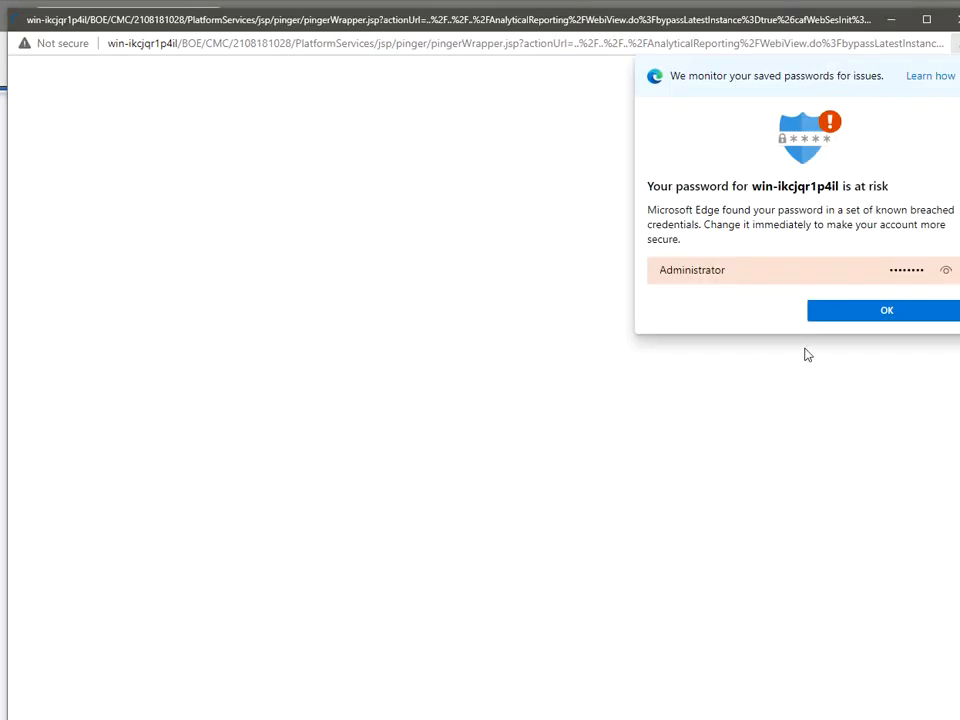
{"action": "left_click", "coordinate": [861, 314]}
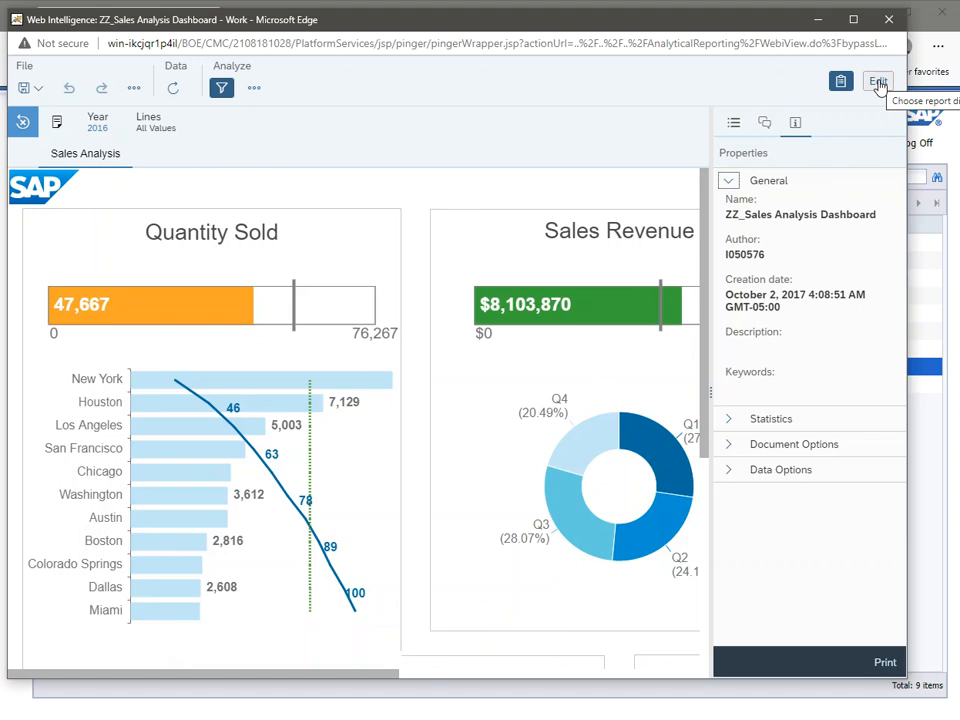
{"action": "left_click", "coordinate": [887, 19]}
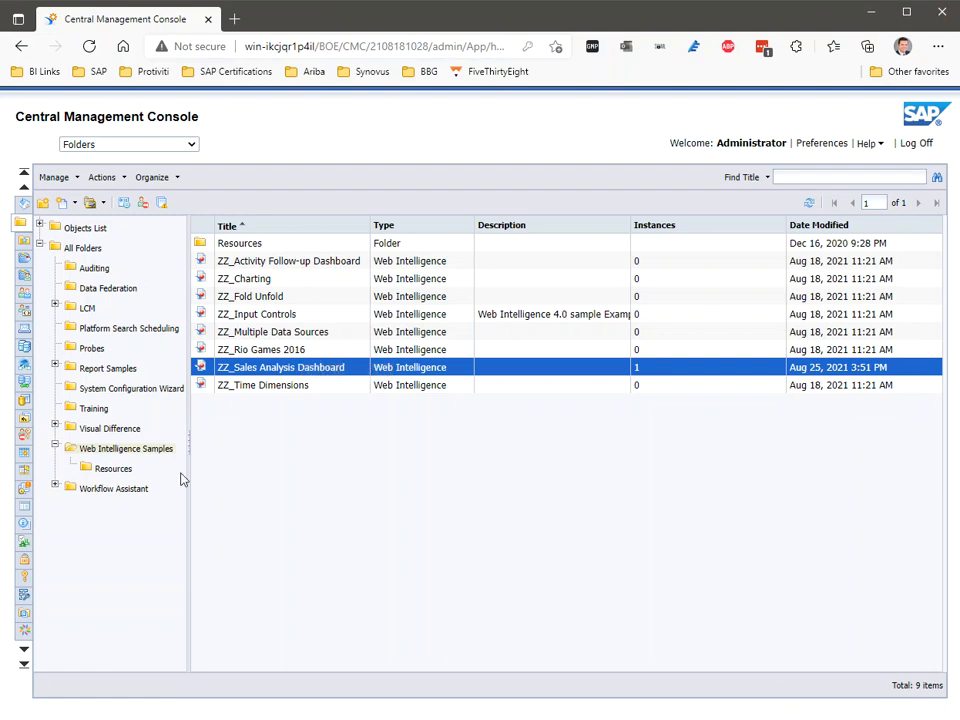
- Open the history of ZZ_Sales Analysis Dashboard, inspect its scheduled instance's status details, and close the history
{"action": "right_click", "coordinate": [290, 368]}
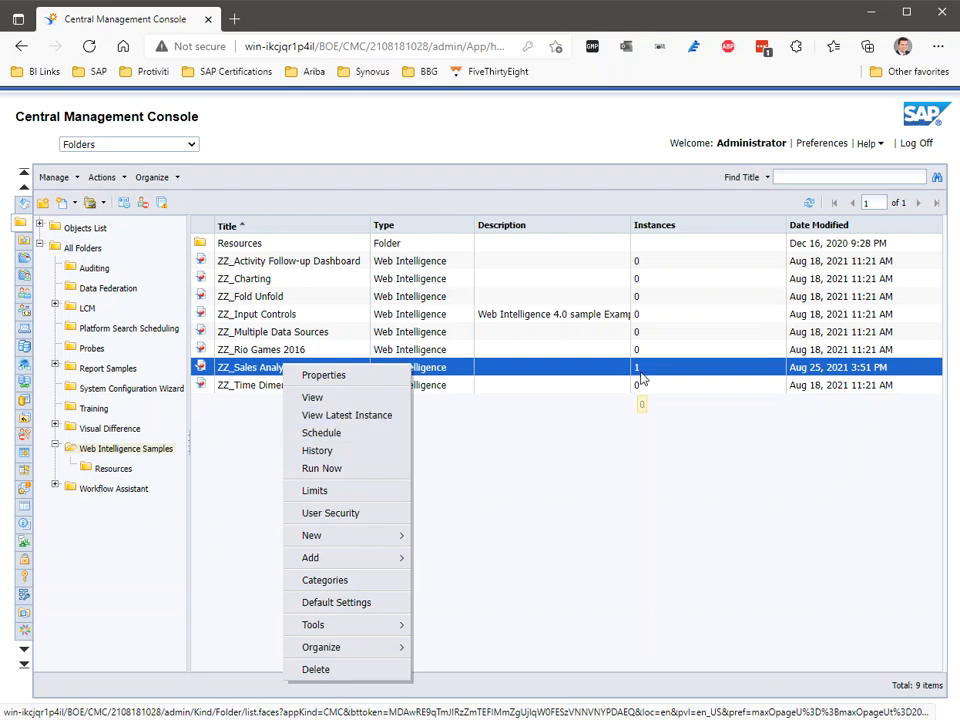
{"action": "left_click", "coordinate": [340, 452]}
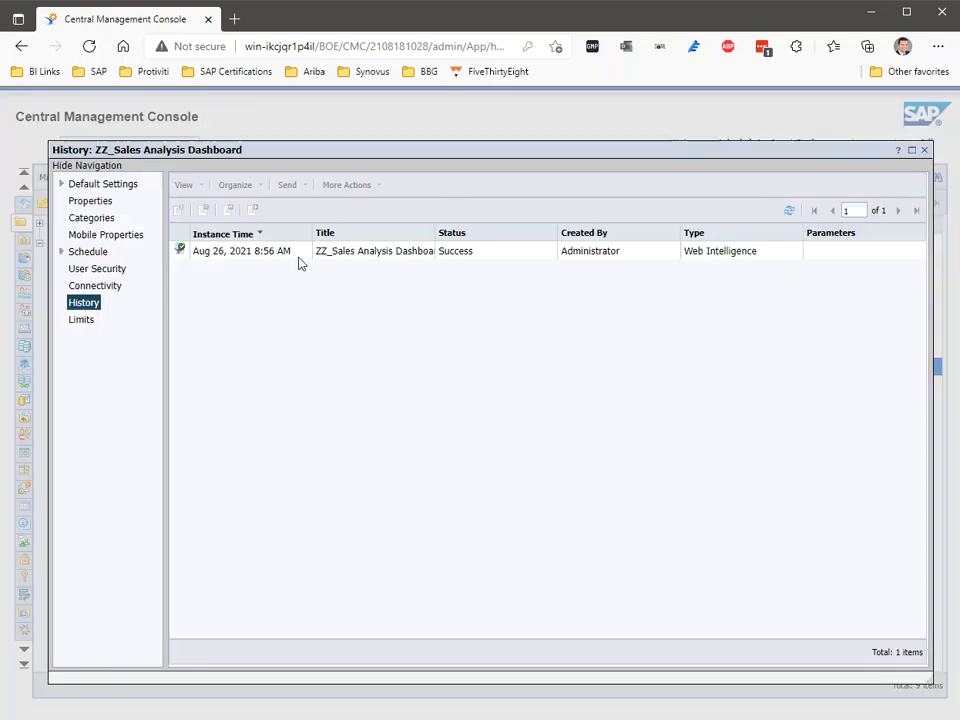
{"action": "left_click", "coordinate": [299, 258]}
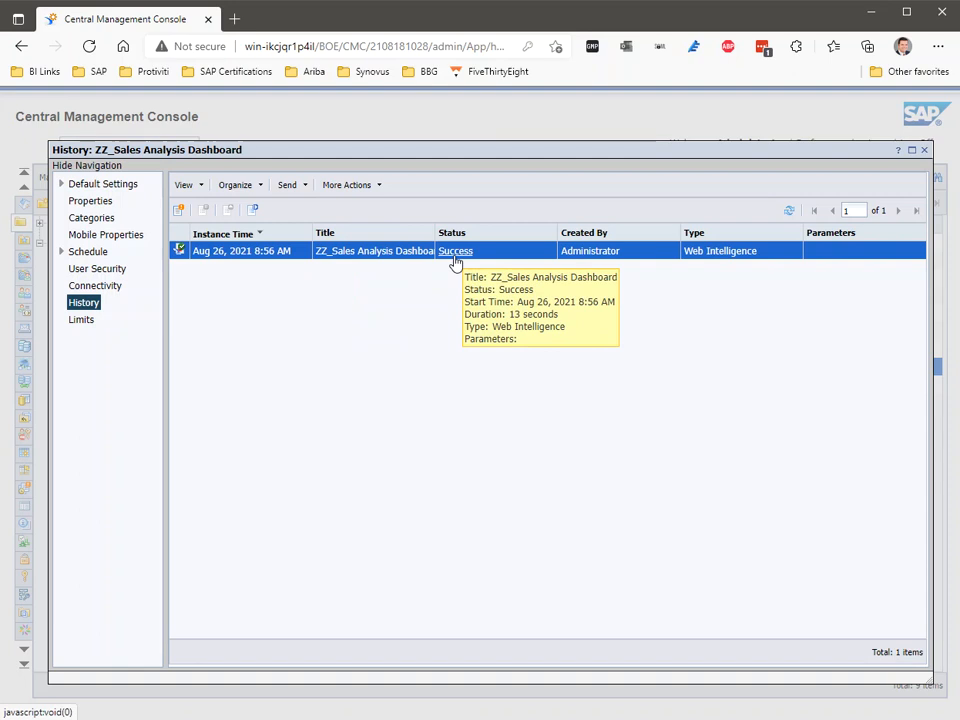
{"action": "left_click", "coordinate": [924, 150]}
- Examine which management actions are available for ZZ_Sales Analysis Dashboard without running any of them
{"action": "right_click", "coordinate": [271, 371]}
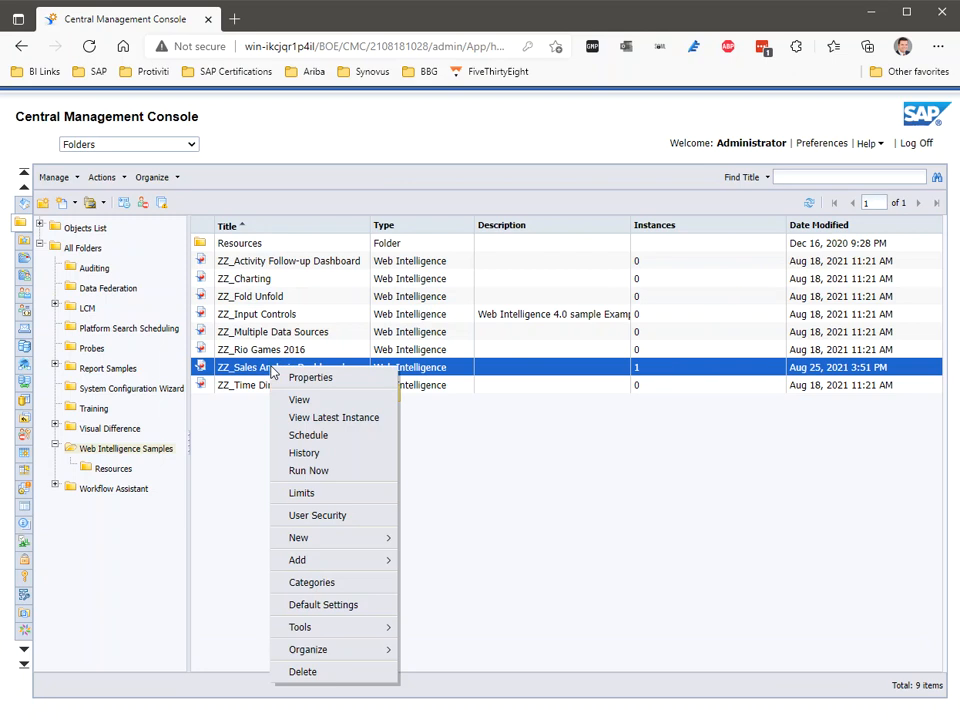
{"action": "mouse_move", "coordinate": [327, 545]}
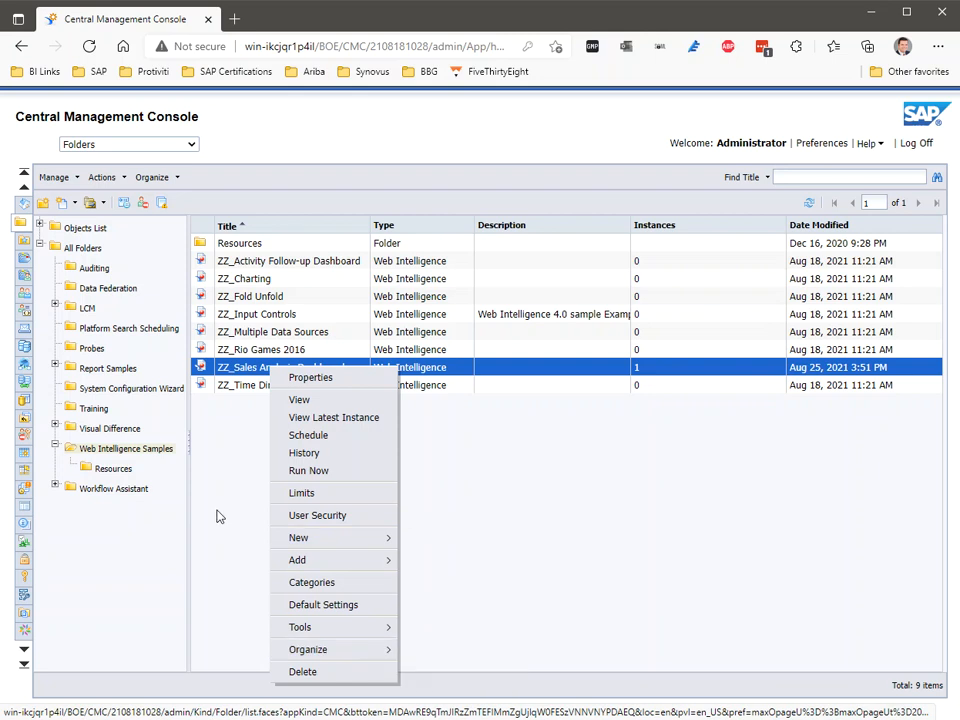
{"action": "left_click", "coordinate": [216, 512]}
- Return to CMC Home, open the Users and Groups area and expand the Group Hierarchy
{"action": "left_click", "coordinate": [23, 206]}
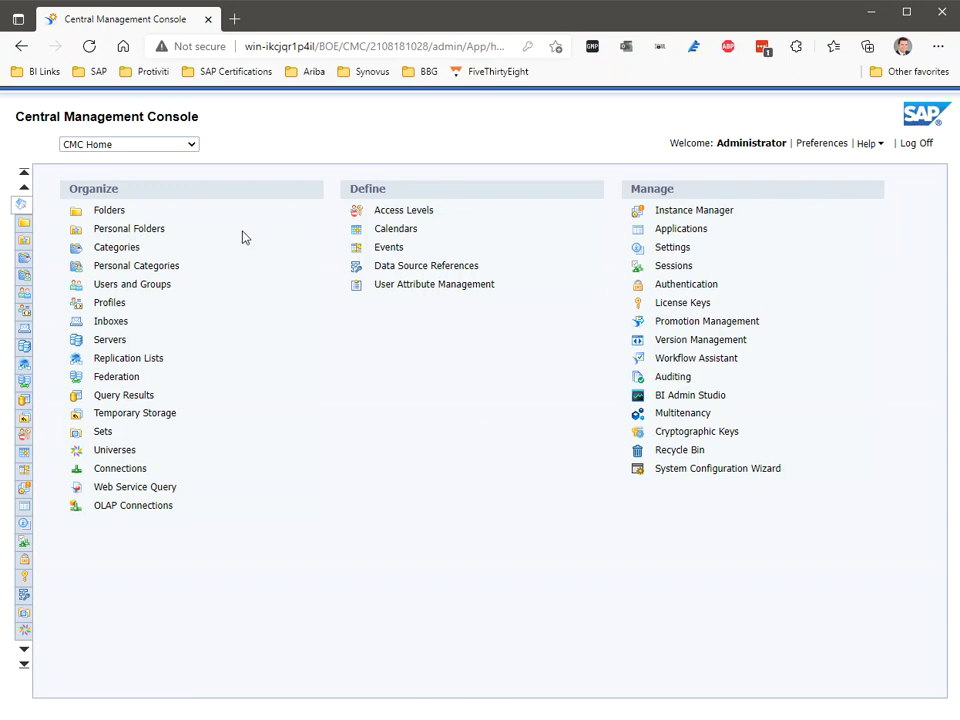
{"action": "left_click", "coordinate": [138, 286]}
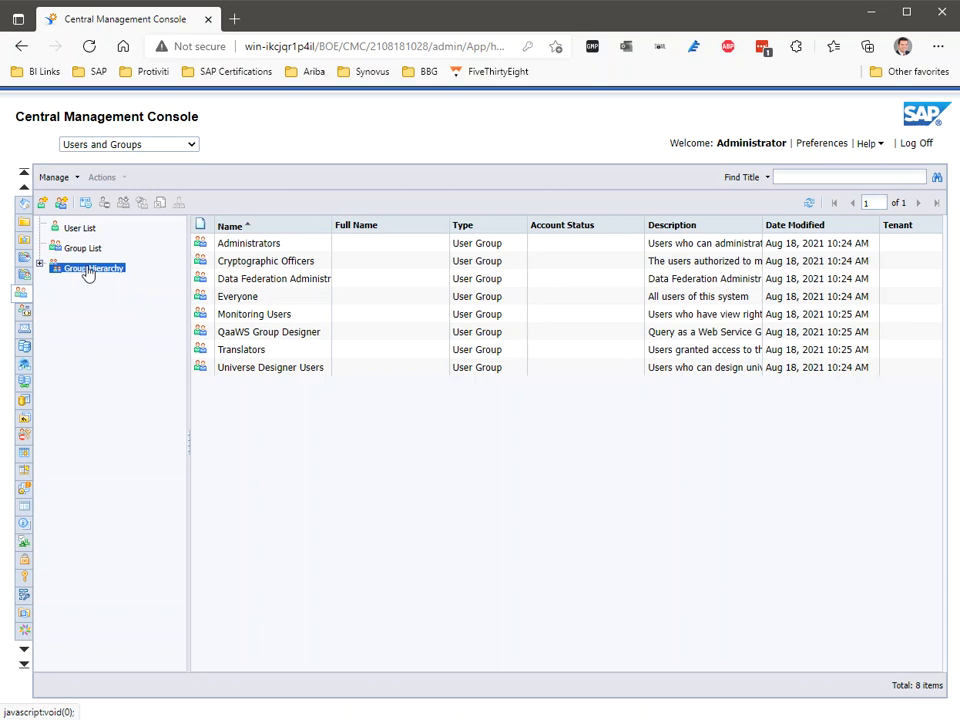
{"action": "left_click", "coordinate": [40, 265]}
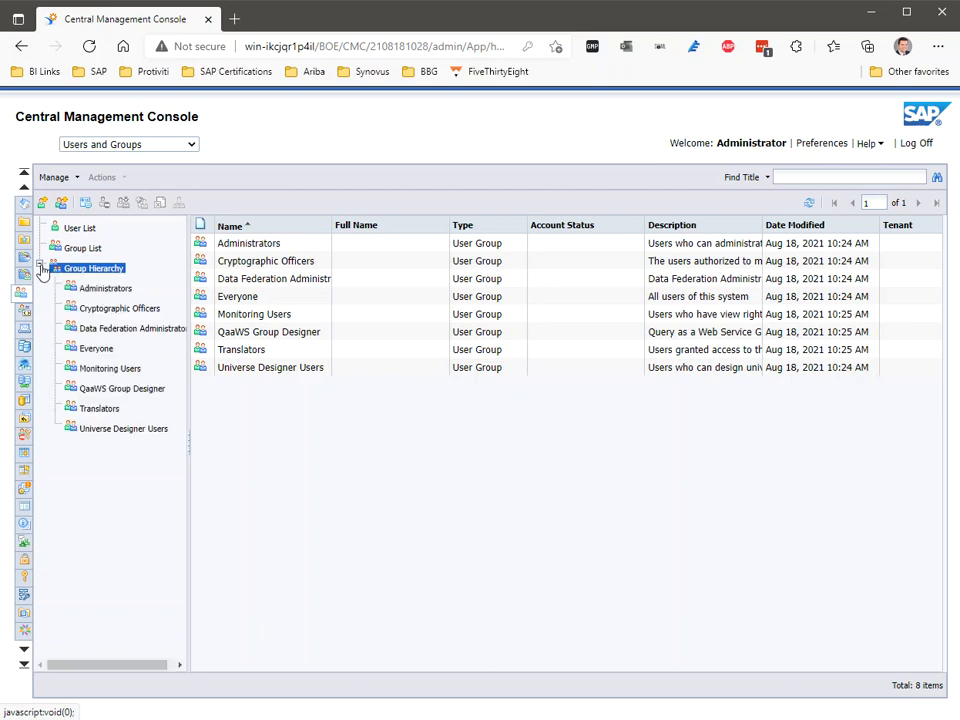
- View the members of the Administrators and Everyone groups, ending on the Administrators group
{"action": "left_click", "coordinate": [97, 290]}
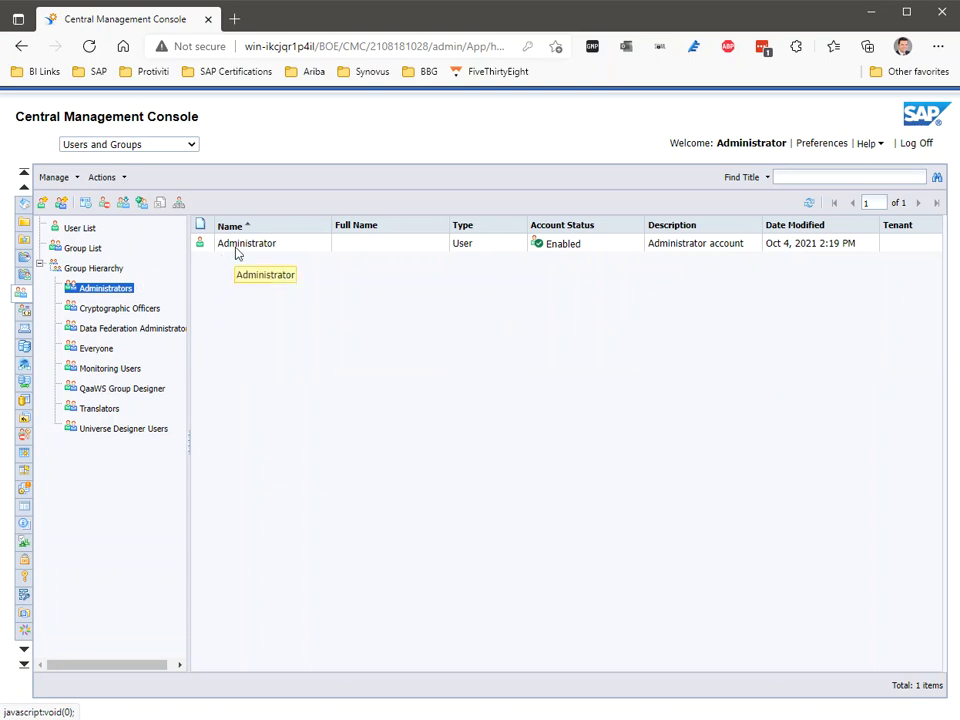
{"action": "left_click", "coordinate": [97, 352]}
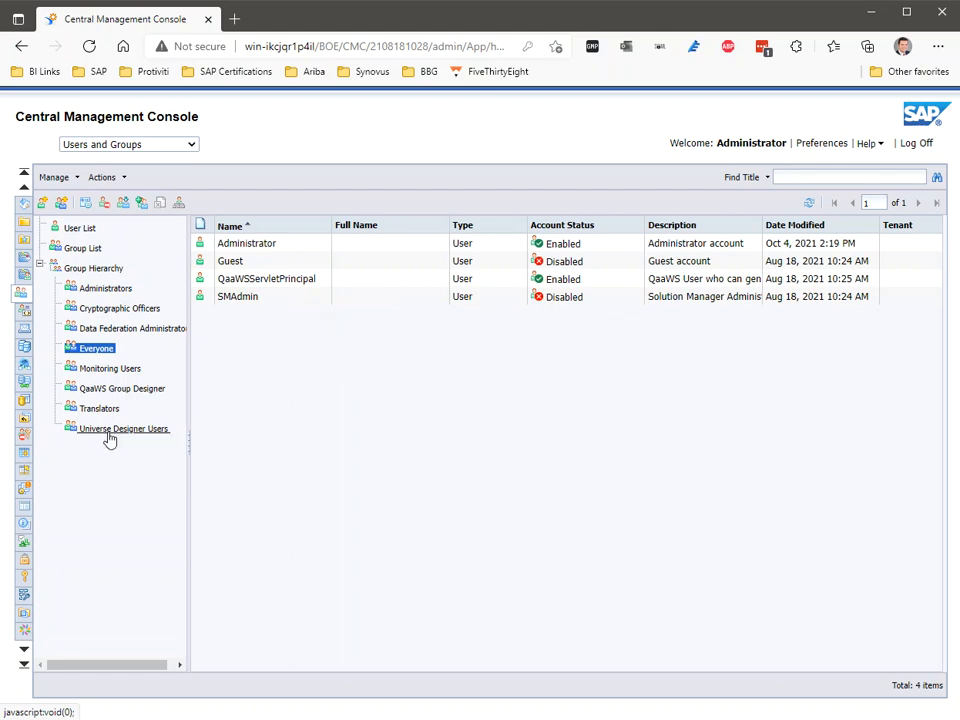
{"action": "left_click", "coordinate": [89, 292]}
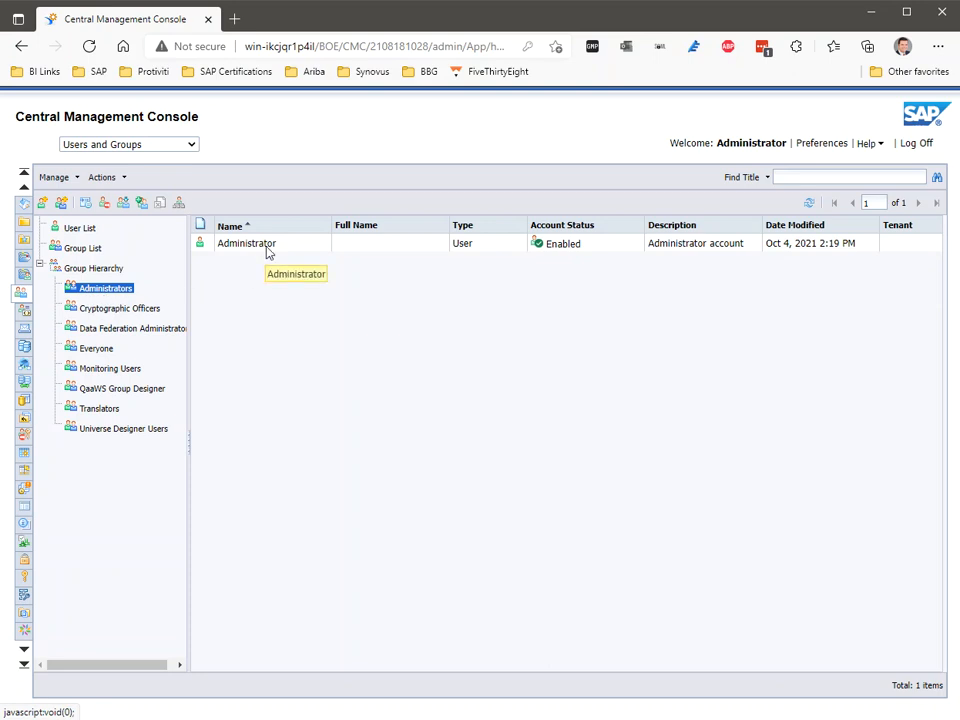
- Show the Group List and the User List, and examine the actions available for the Administrator account without running any
{"action": "left_click", "coordinate": [82, 250]}
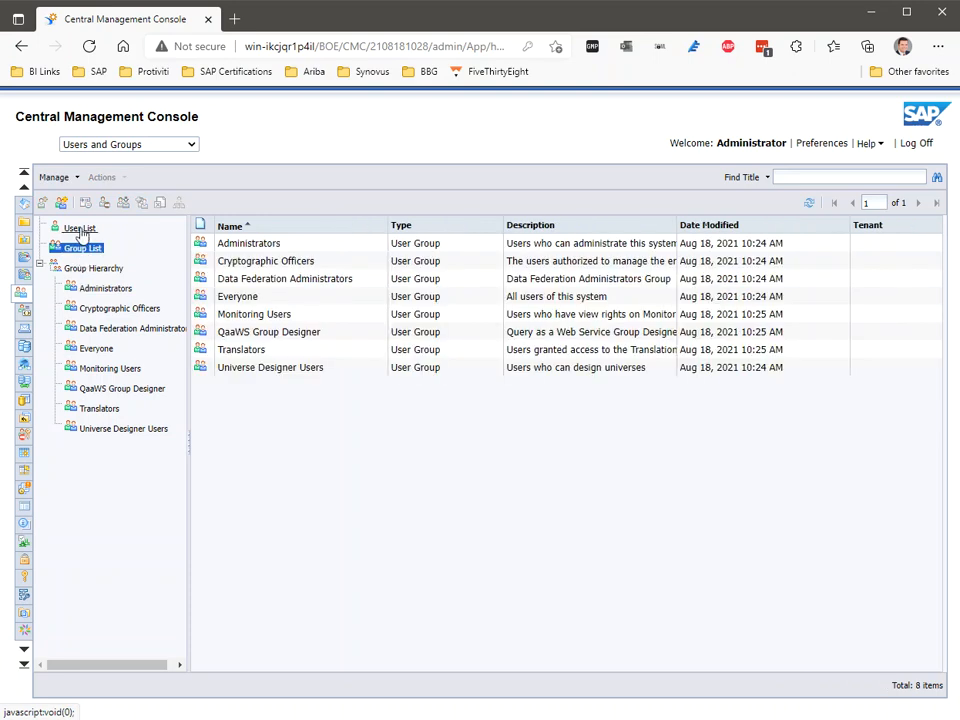
{"action": "left_click", "coordinate": [80, 230]}
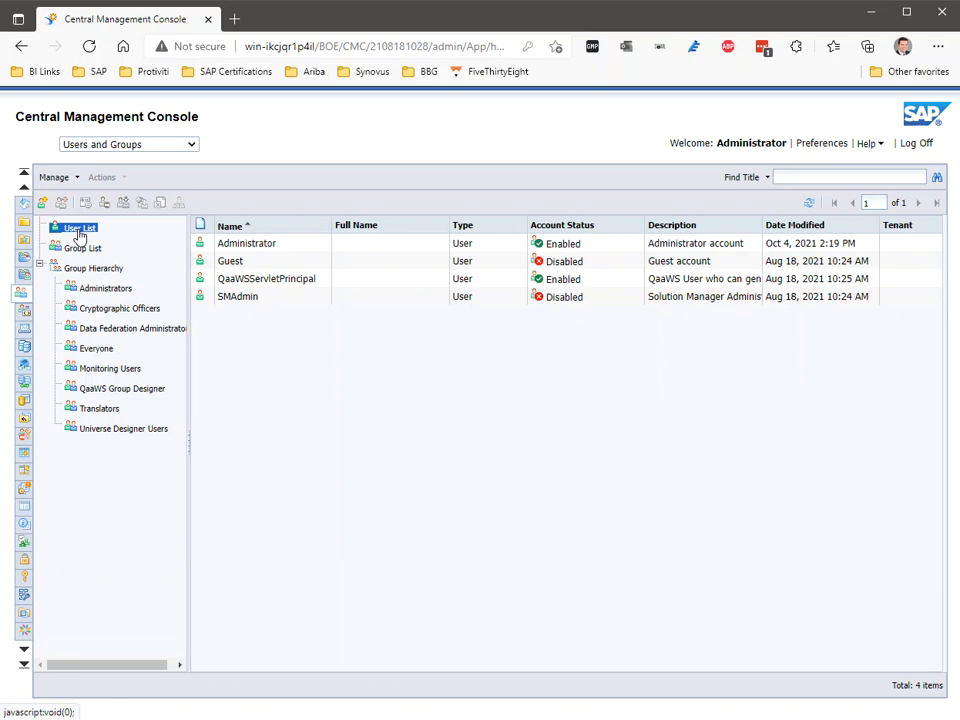
{"action": "left_click", "coordinate": [257, 246]}
{"action": "right_click", "coordinate": [258, 250]}
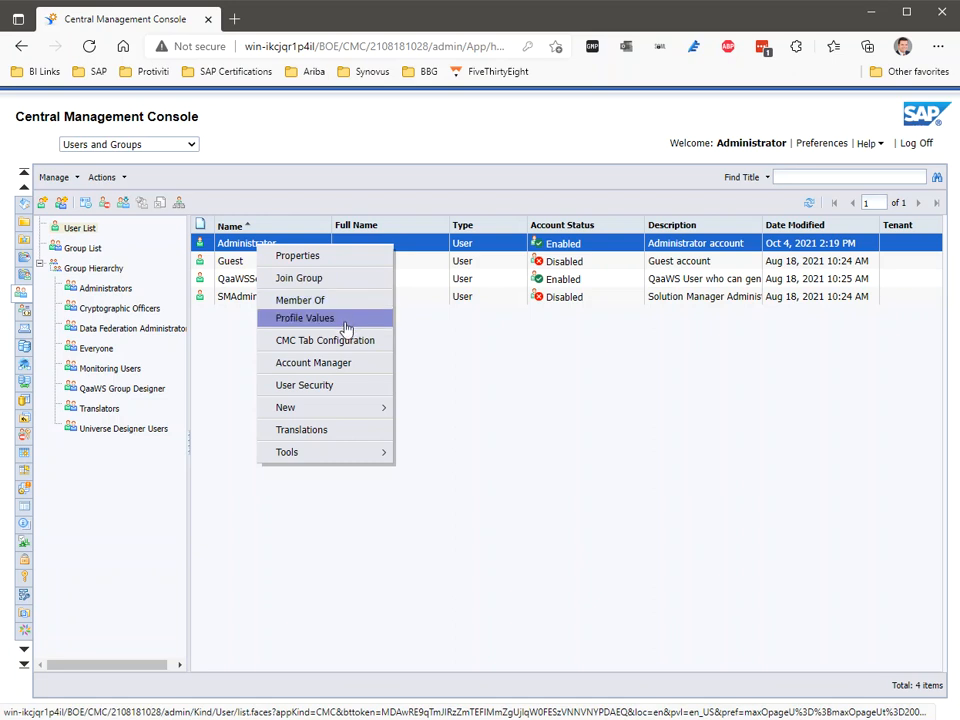
{"action": "mouse_move", "coordinate": [340, 408]}
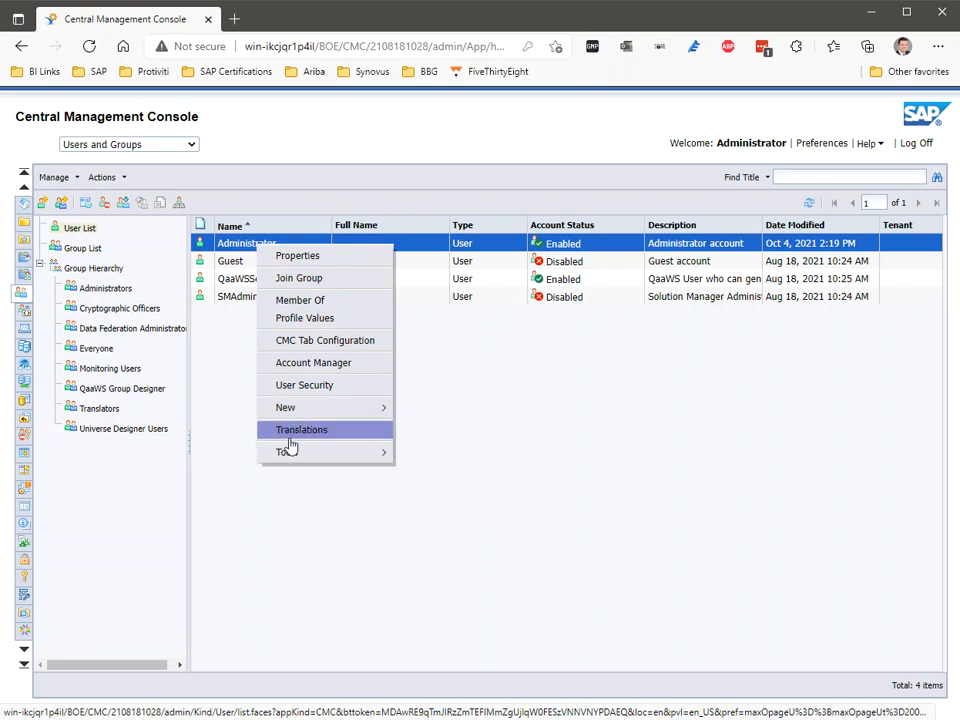
{"action": "left_click", "coordinate": [209, 402]}
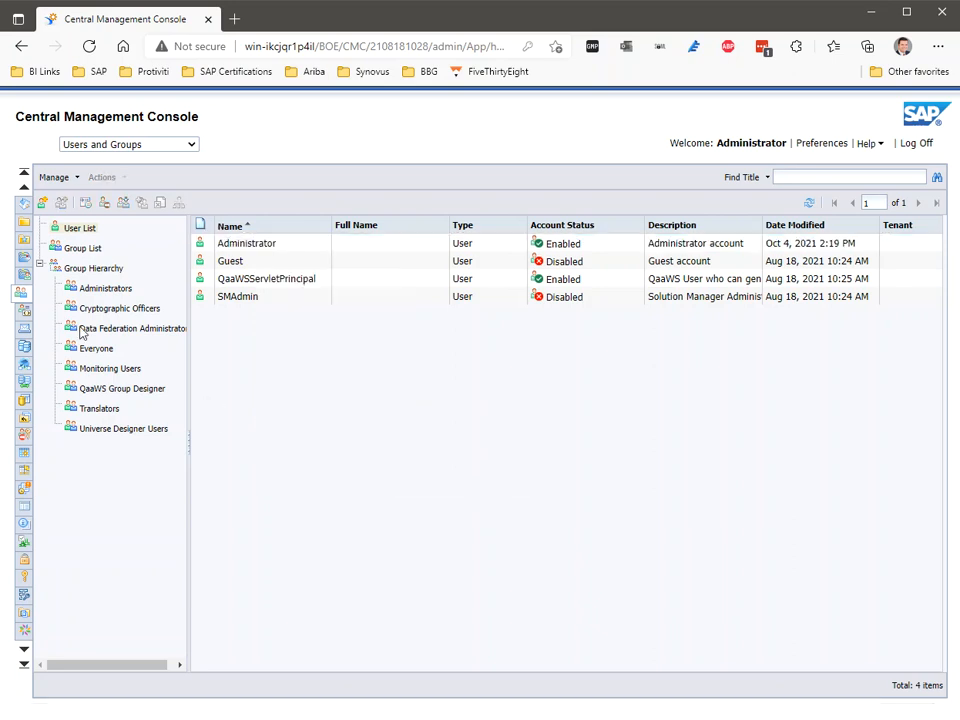
- Return to CMC Home, open the Folders area and display the top-level security for All Folders
{"action": "left_click", "coordinate": [25, 208]}
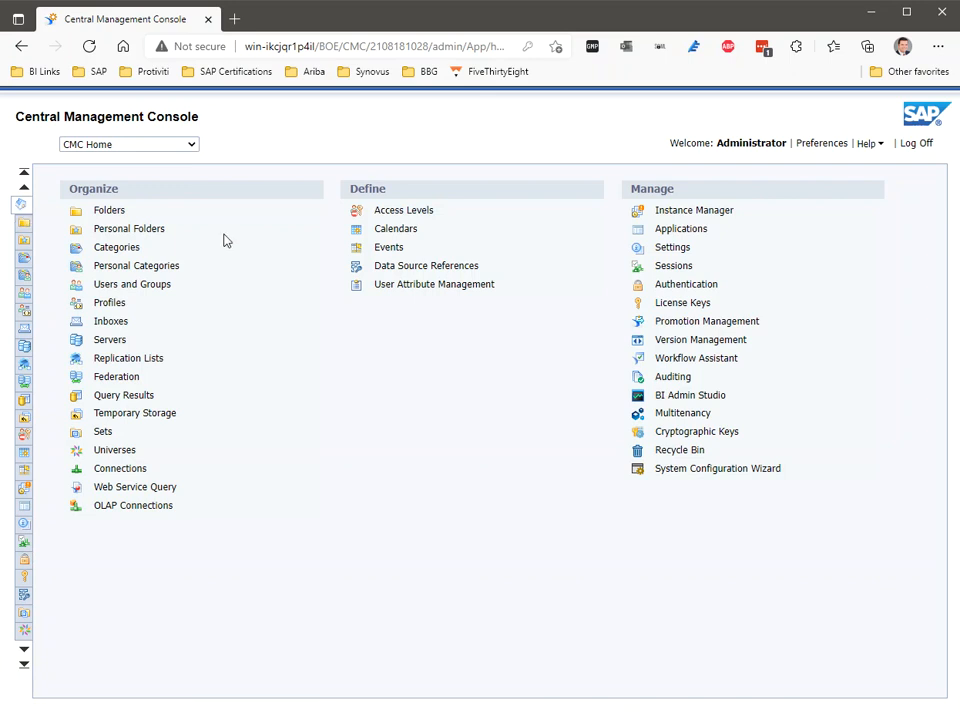
{"action": "left_click", "coordinate": [110, 212]}
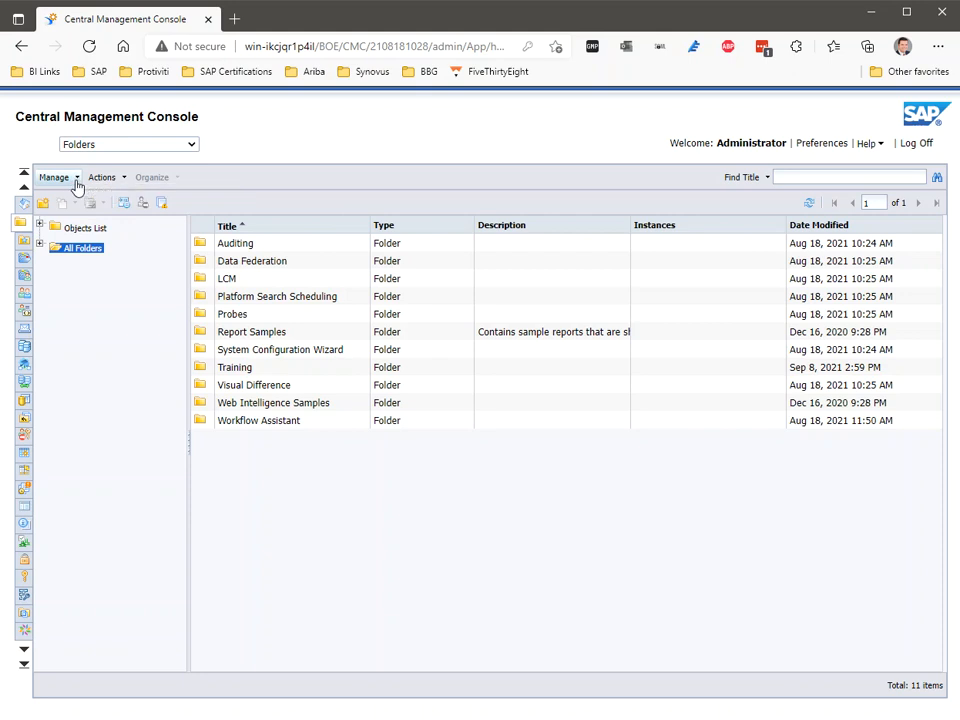
{"action": "left_click", "coordinate": [76, 184]}
{"action": "mouse_move", "coordinate": [99, 254]}
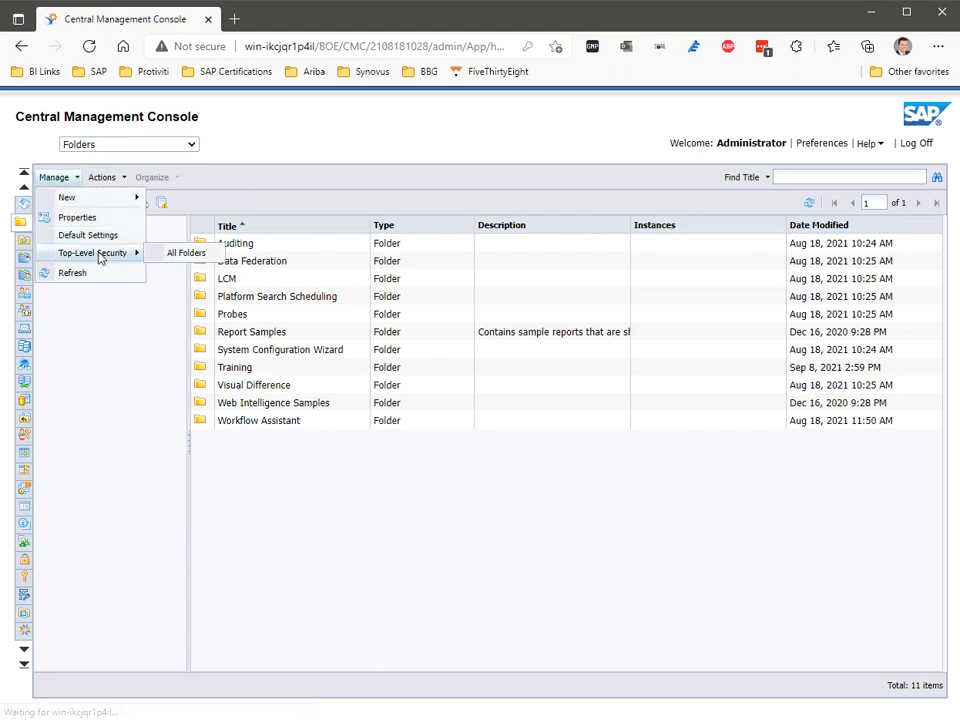
{"action": "left_click", "coordinate": [174, 254]}
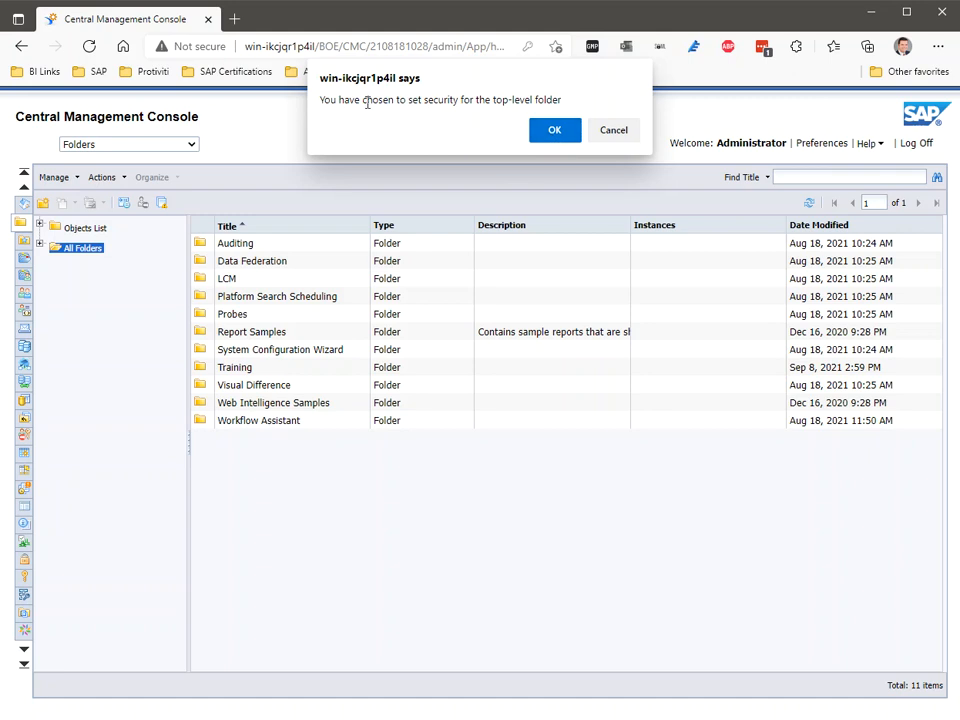
{"action": "left_click", "coordinate": [556, 132]}
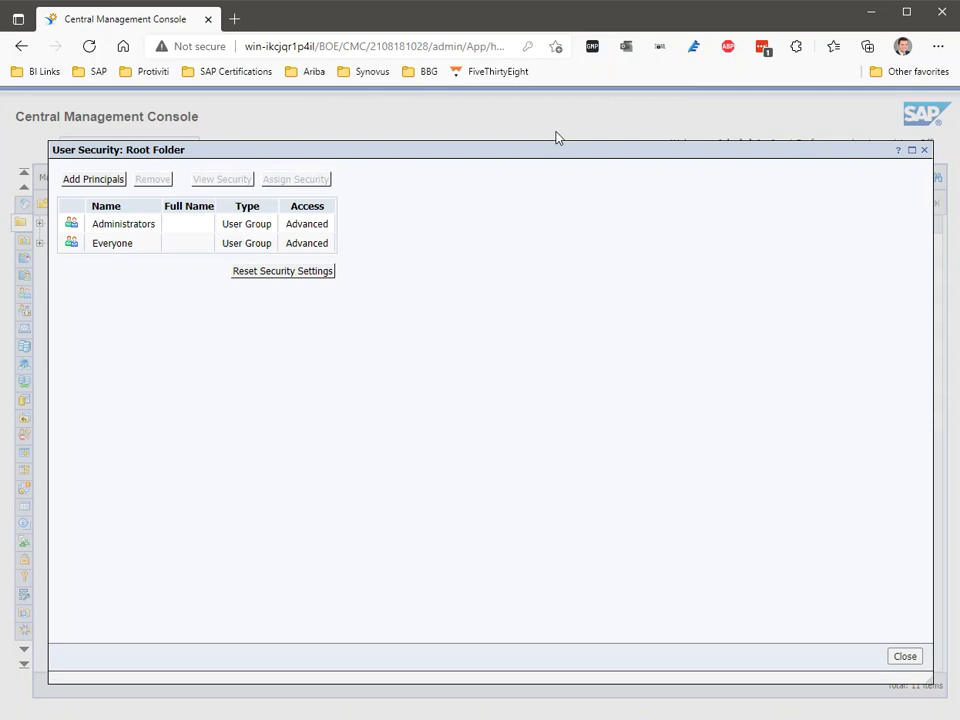
- Review the root folder access of the Administrators and Everyone groups, and close the security window
{"action": "left_click", "coordinate": [138, 228]}
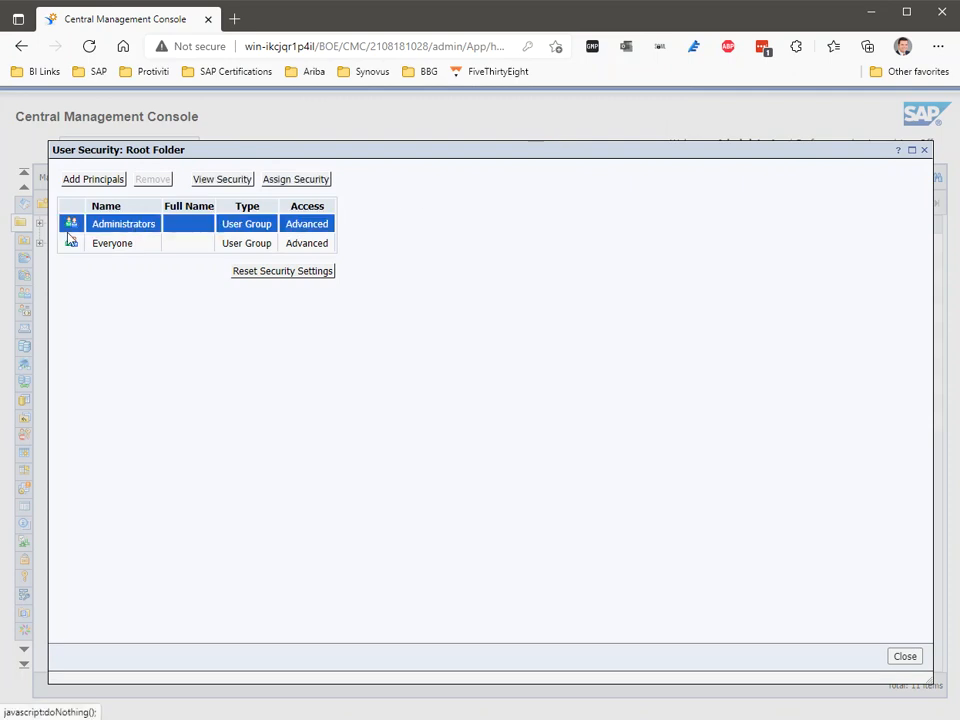
{"action": "left_click", "coordinate": [145, 246]}
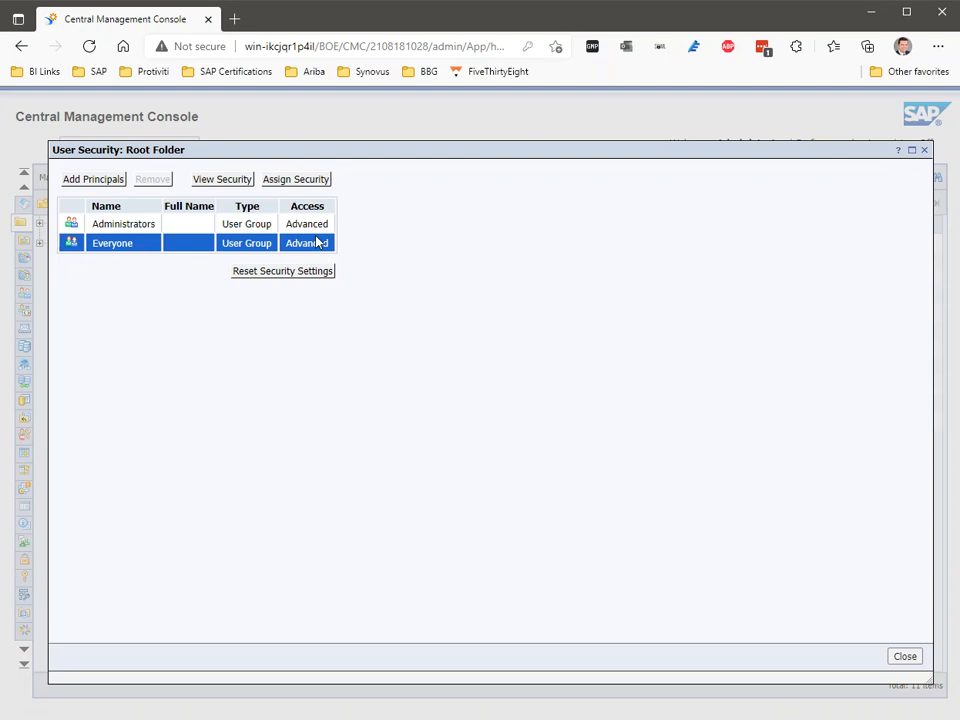
{"action": "left_click", "coordinate": [904, 657]}
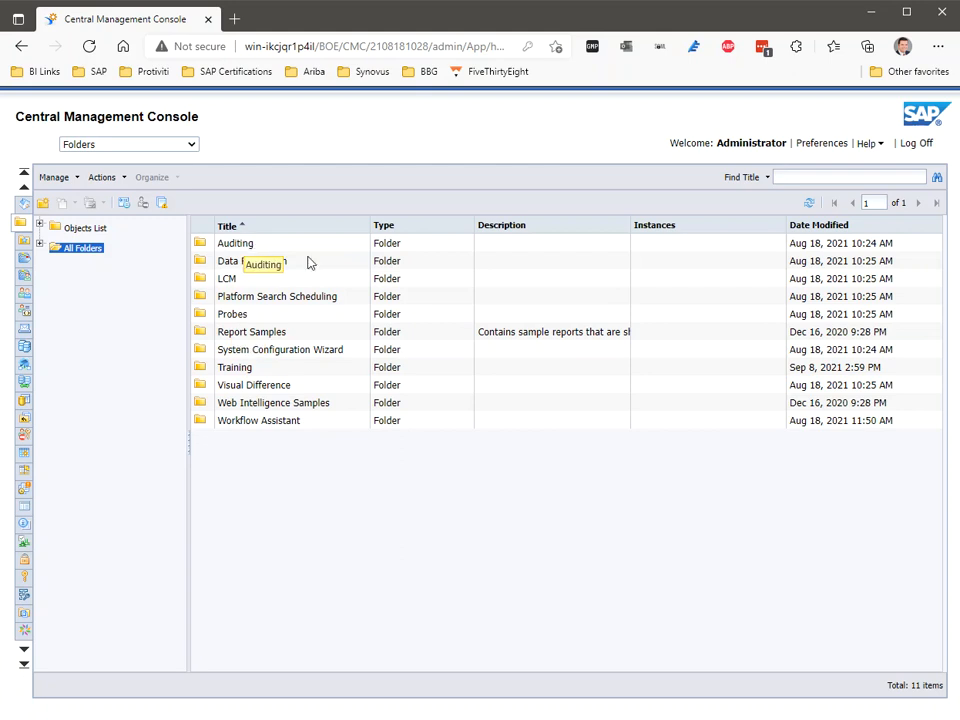
- Review the Administrators and Everyone user security on the Web Intelligence Samples folder, close it, and expand the All Folders tree
{"action": "left_click", "coordinate": [268, 406]}
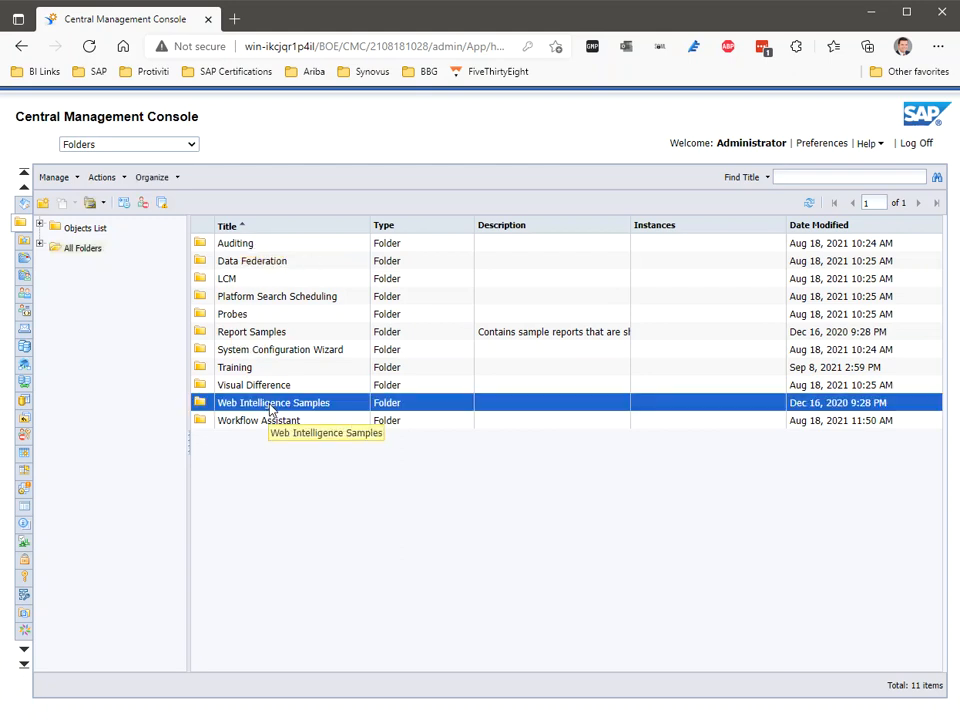
{"action": "right_click", "coordinate": [270, 410]}
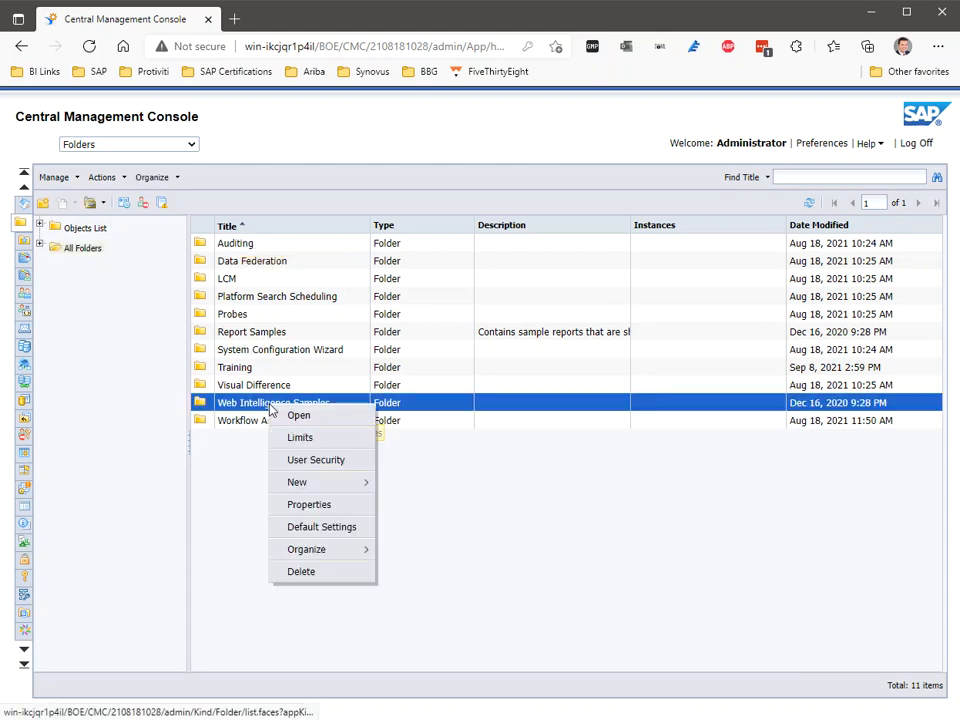
{"action": "left_click", "coordinate": [326, 465]}
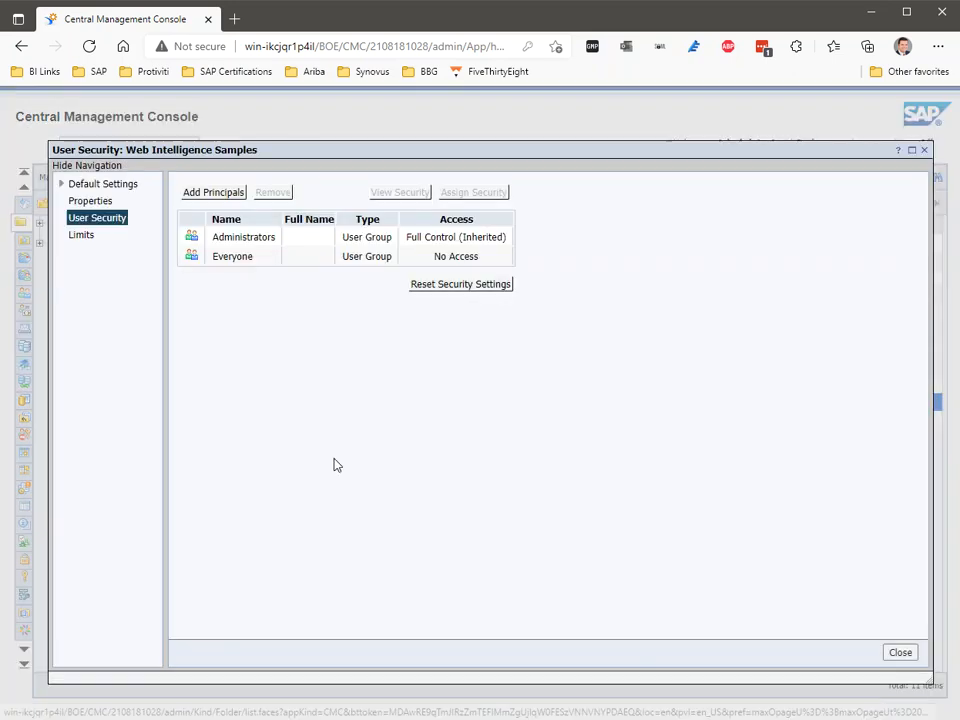
{"action": "left_click", "coordinate": [300, 239]}
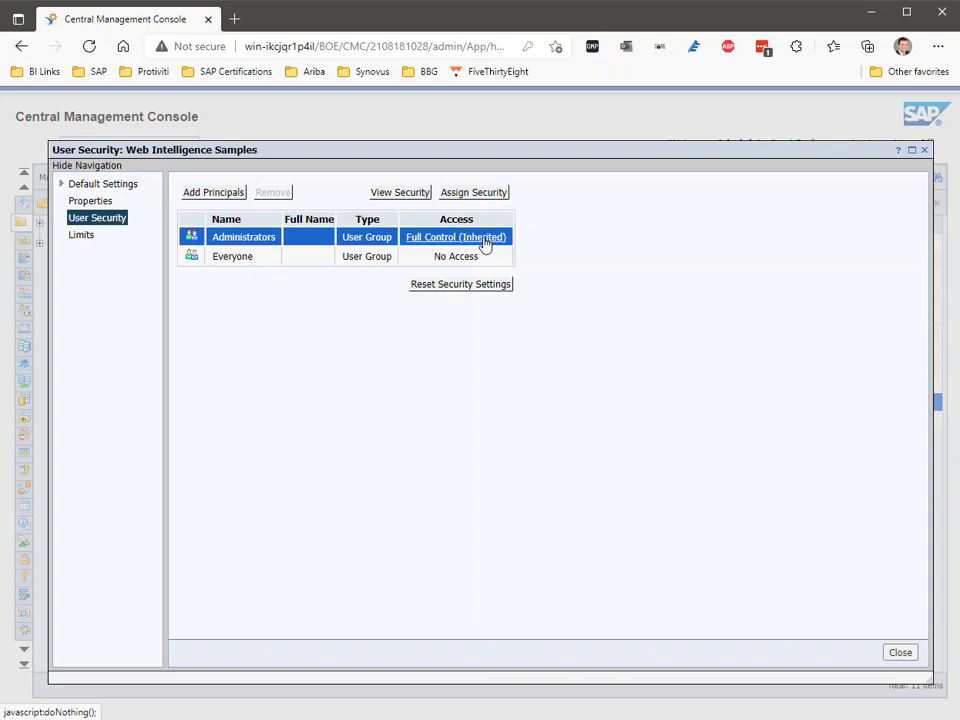
{"action": "left_click", "coordinate": [301, 259]}
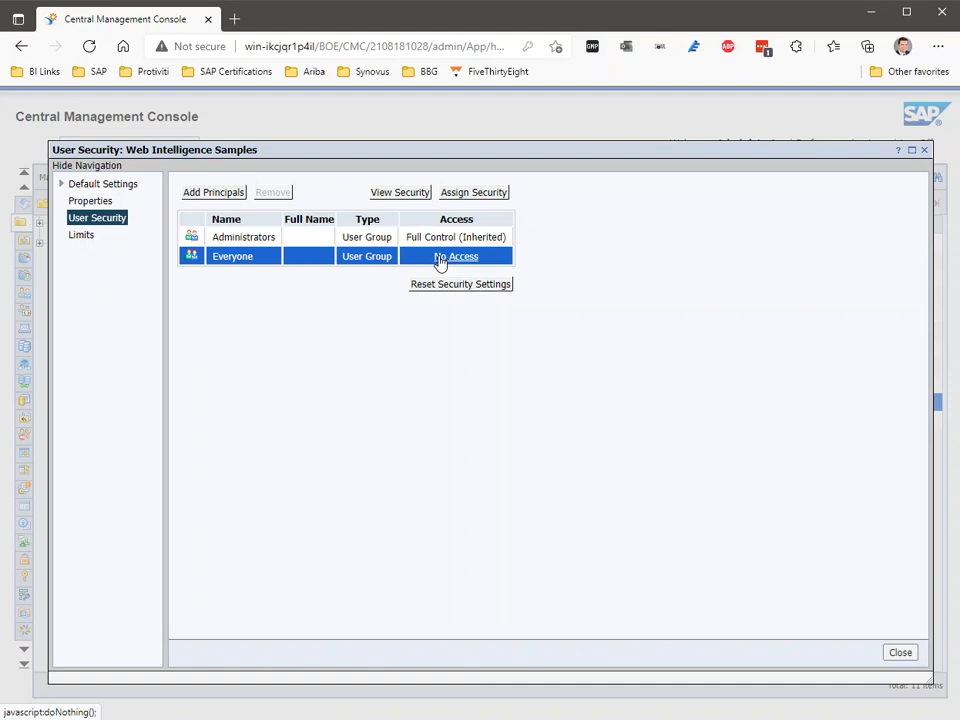
{"action": "left_click", "coordinate": [892, 653]}
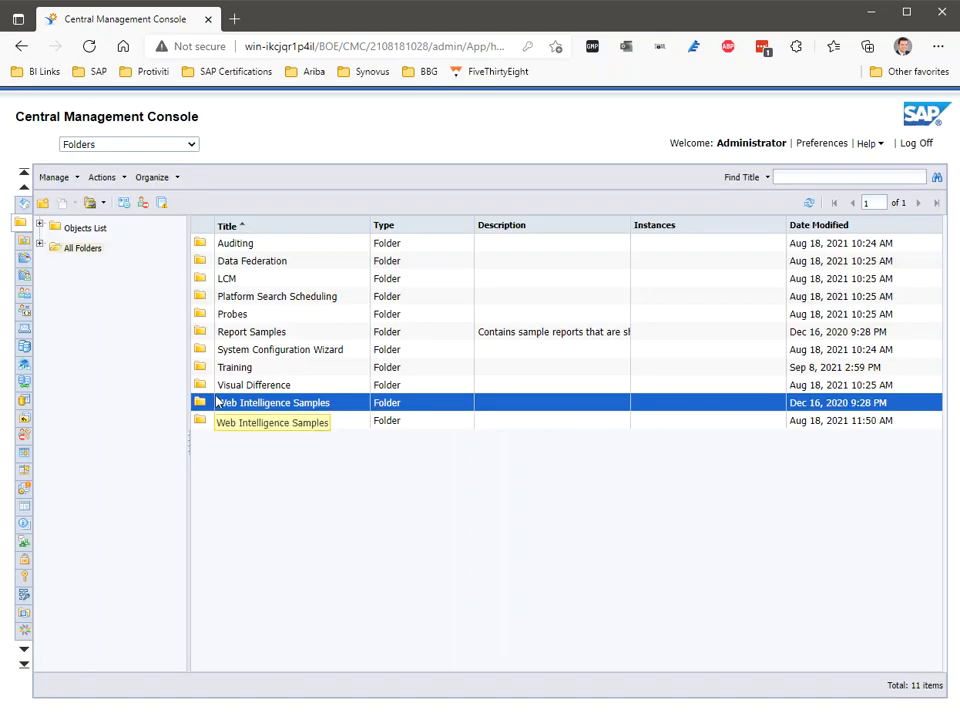
{"action": "left_click", "coordinate": [40, 247]}
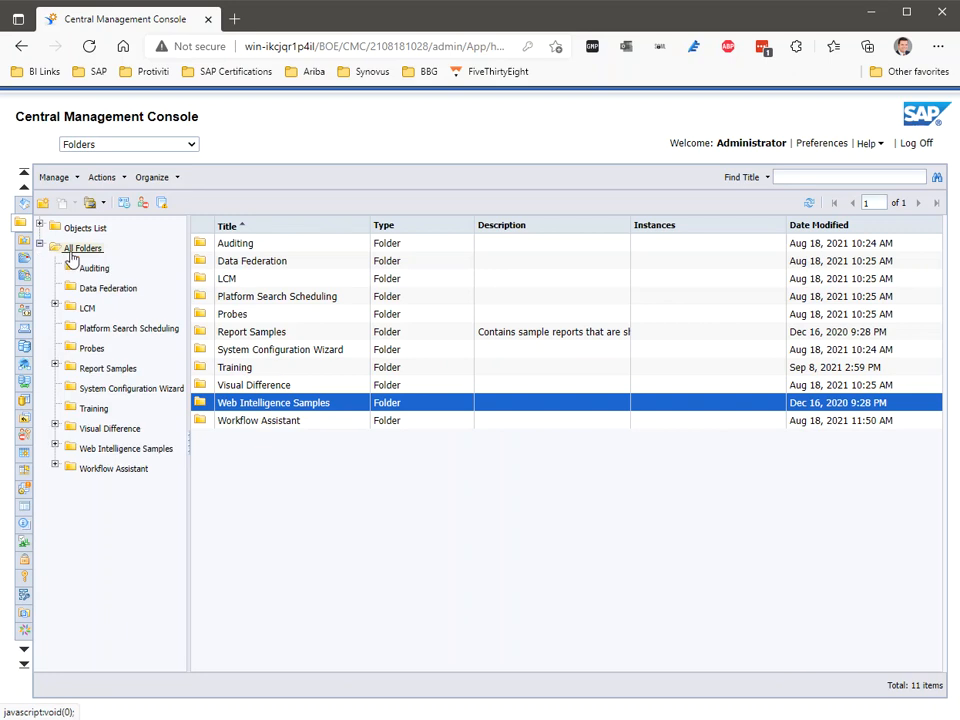
- Return to CMC Home, open the Universes area, and view and close the top-level security for All Universes
{"action": "left_click", "coordinate": [23, 206]}
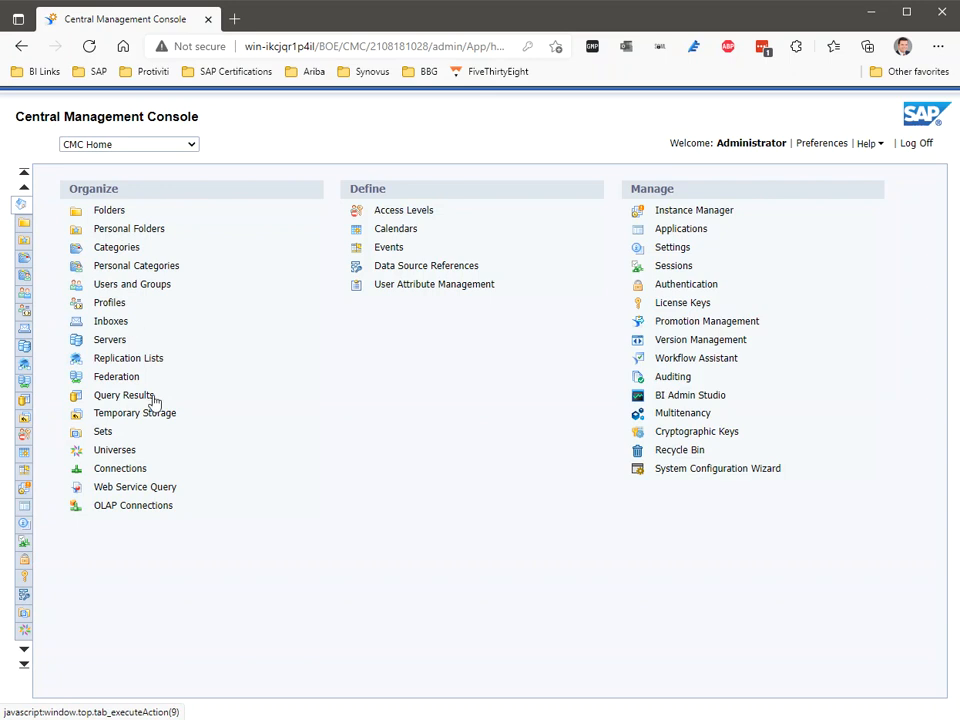
{"action": "left_click", "coordinate": [120, 451]}
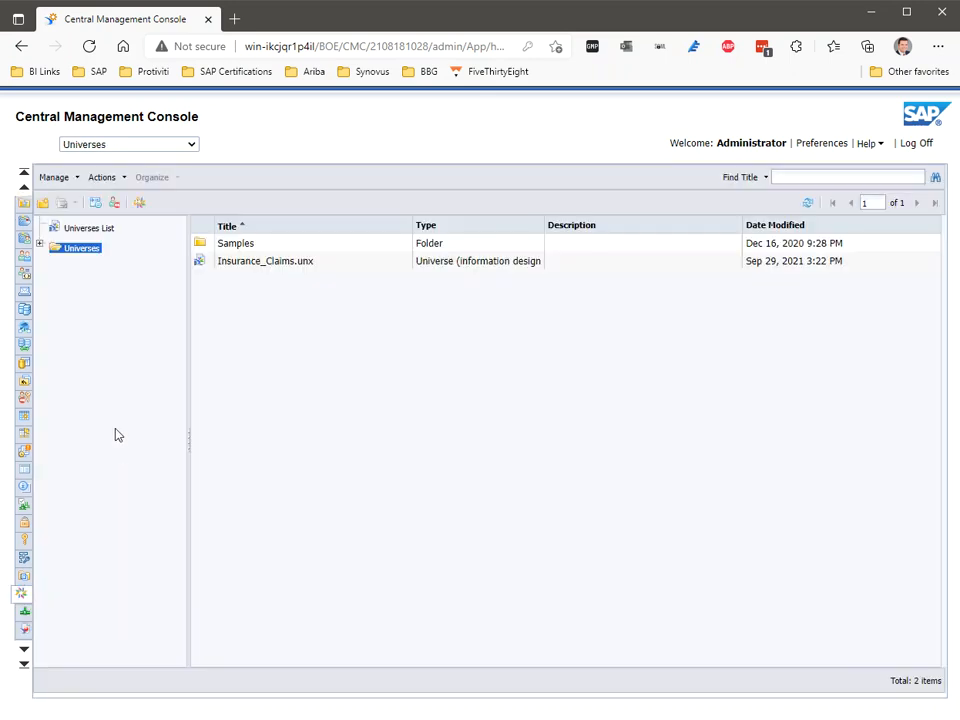
{"action": "left_click", "coordinate": [69, 181]}
{"action": "mouse_move", "coordinate": [95, 262]}
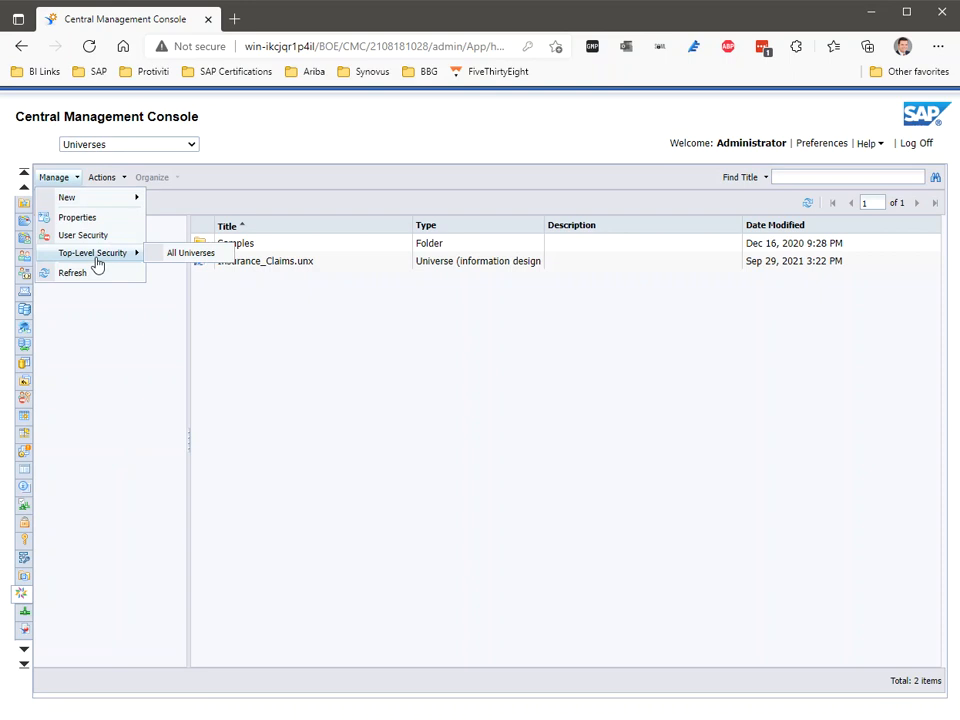
{"action": "left_click", "coordinate": [188, 253]}
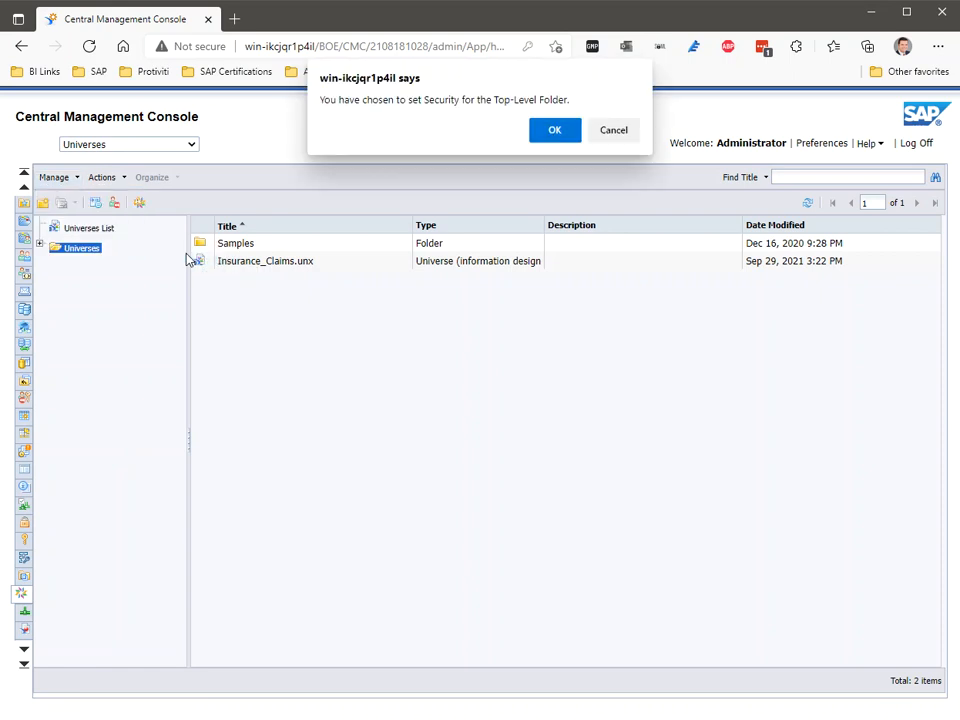
{"action": "left_click", "coordinate": [553, 127]}
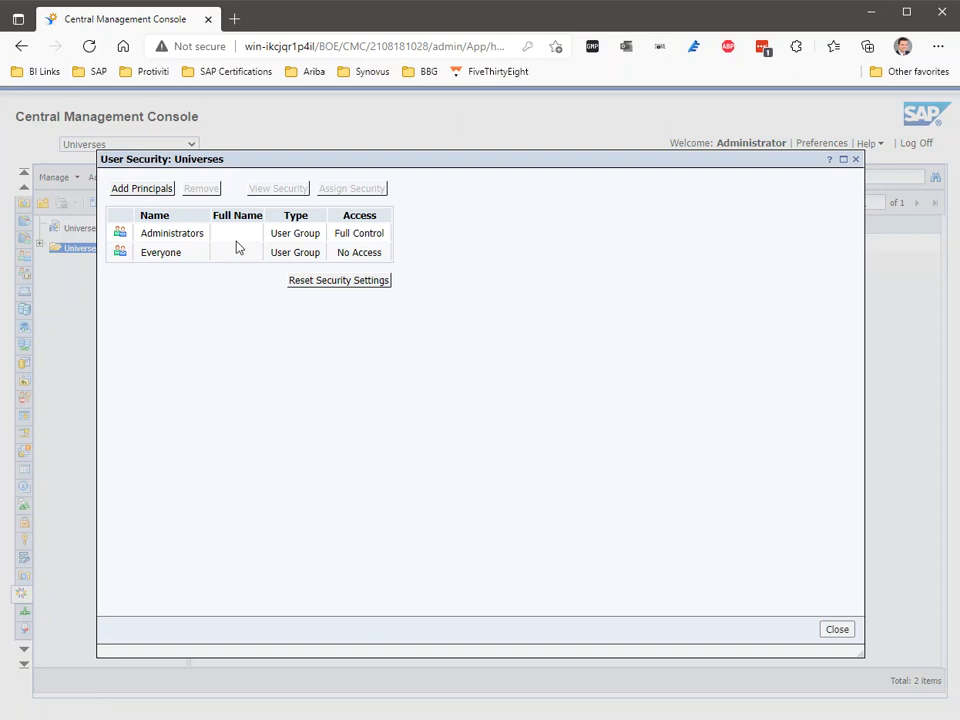
{"action": "left_click", "coordinate": [837, 630]}
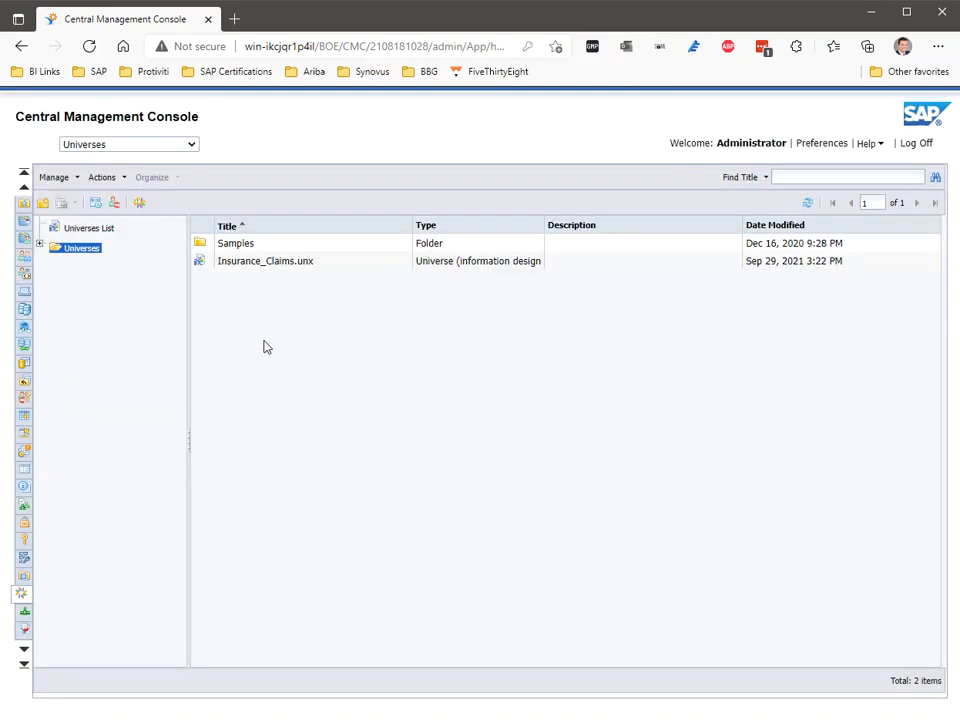
- View the Universe Security settings of Insurance_Claims.unx and close them without making changes
{"action": "left_click", "coordinate": [256, 268]}
{"action": "right_click", "coordinate": [256, 268]}
{"action": "left_click", "coordinate": [303, 300]}
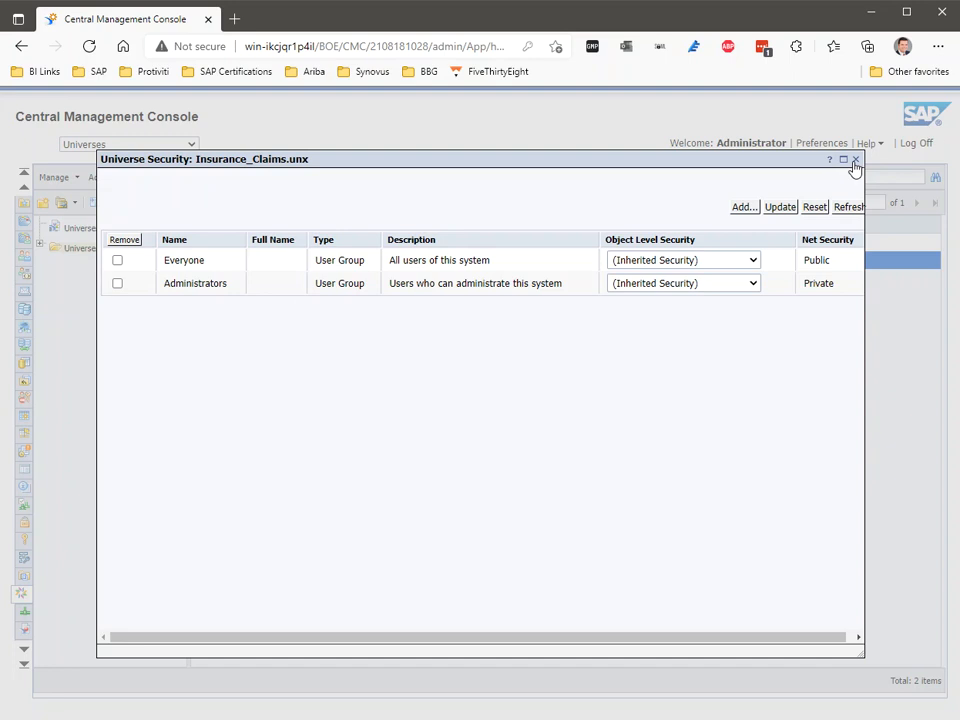
{"action": "left_click", "coordinate": [855, 160]}
- Compare the Administrators and Everyone access in the User Security of Insurance_Claims.unx, and close the window
{"action": "right_click", "coordinate": [326, 268]}
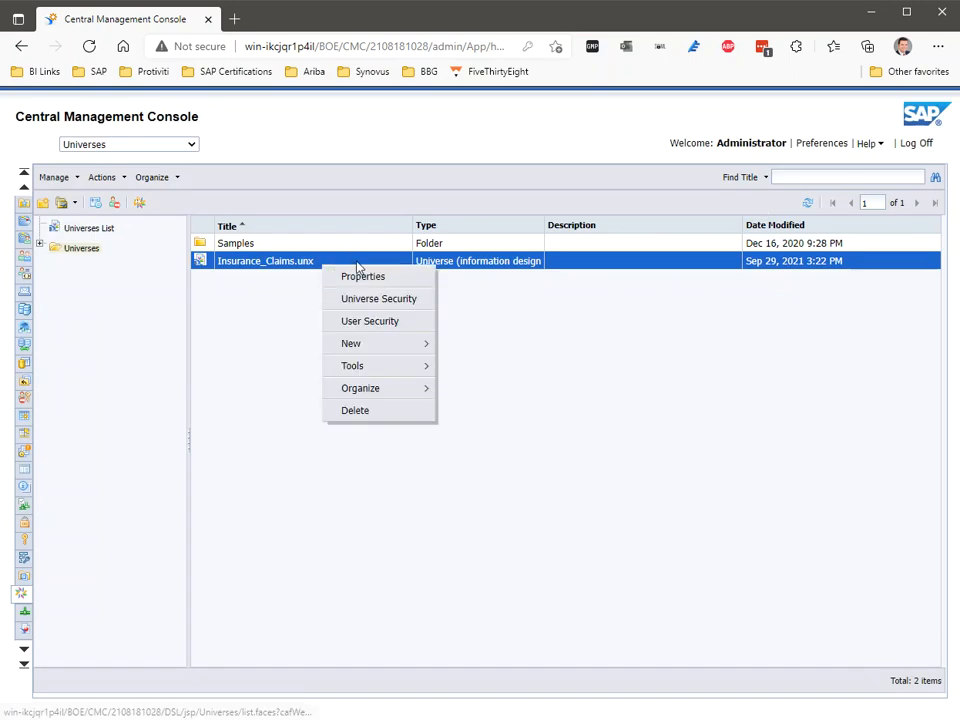
{"action": "left_click", "coordinate": [372, 322]}
{"action": "left_click", "coordinate": [218, 234]}
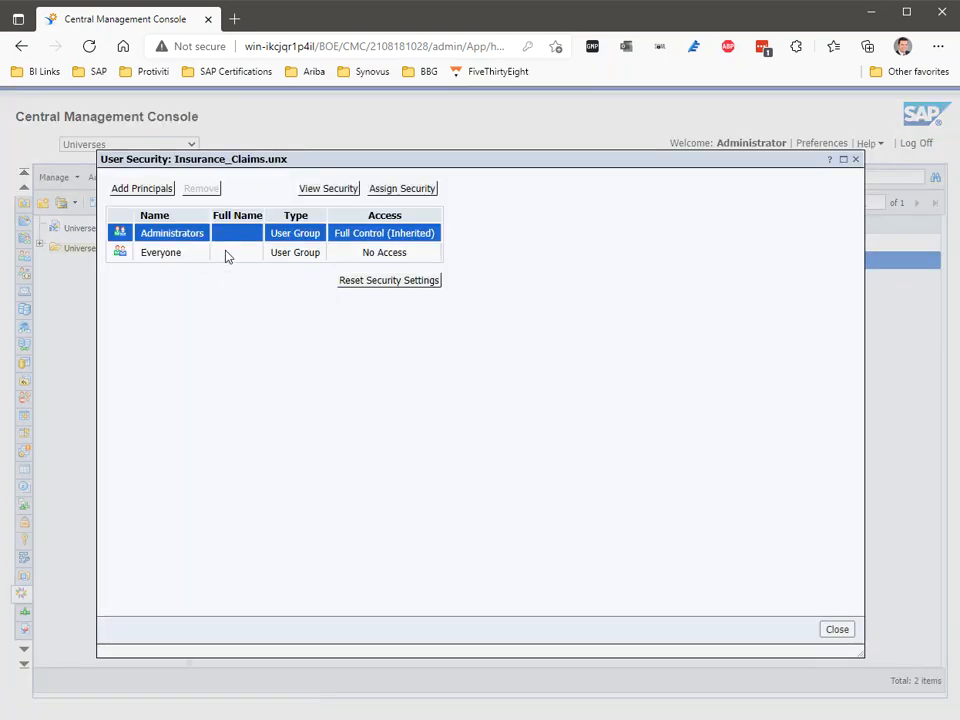
{"action": "left_click", "coordinate": [286, 253]}
{"action": "left_click", "coordinate": [229, 237]}
{"action": "left_click", "coordinate": [418, 258]}
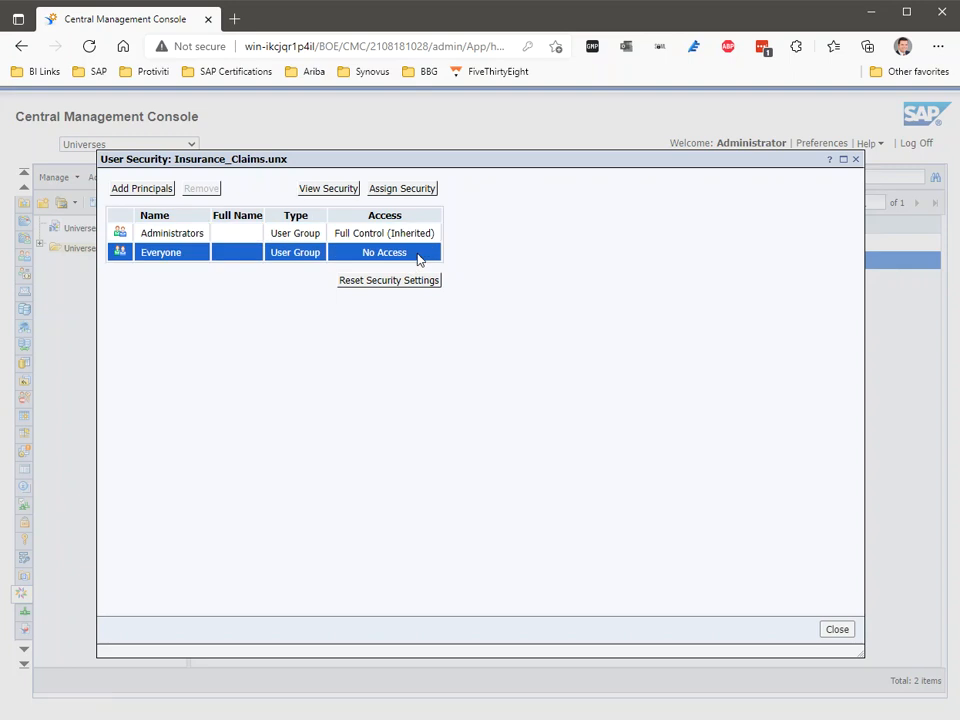
{"action": "left_click", "coordinate": [837, 630]}
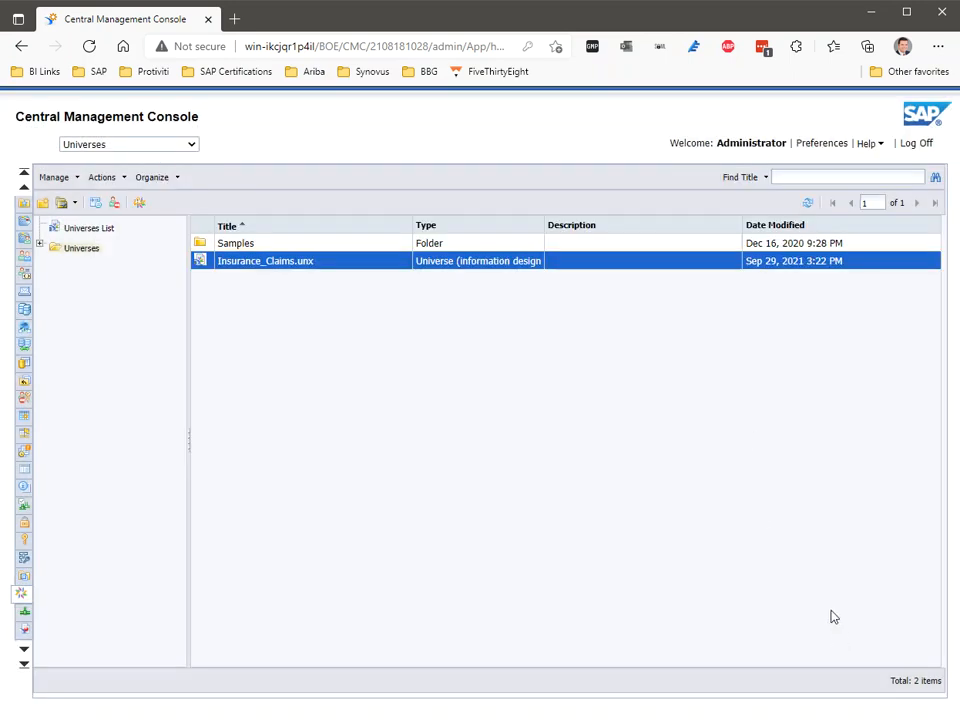
{"action": "left_click", "coordinate": [77, 181]}
{"action": "left_click", "coordinate": [209, 179]}
- View the License Keys area from CMC Home to examine the licensing information, and return to CMC Home
{"action": "left_click", "coordinate": [22, 204]}
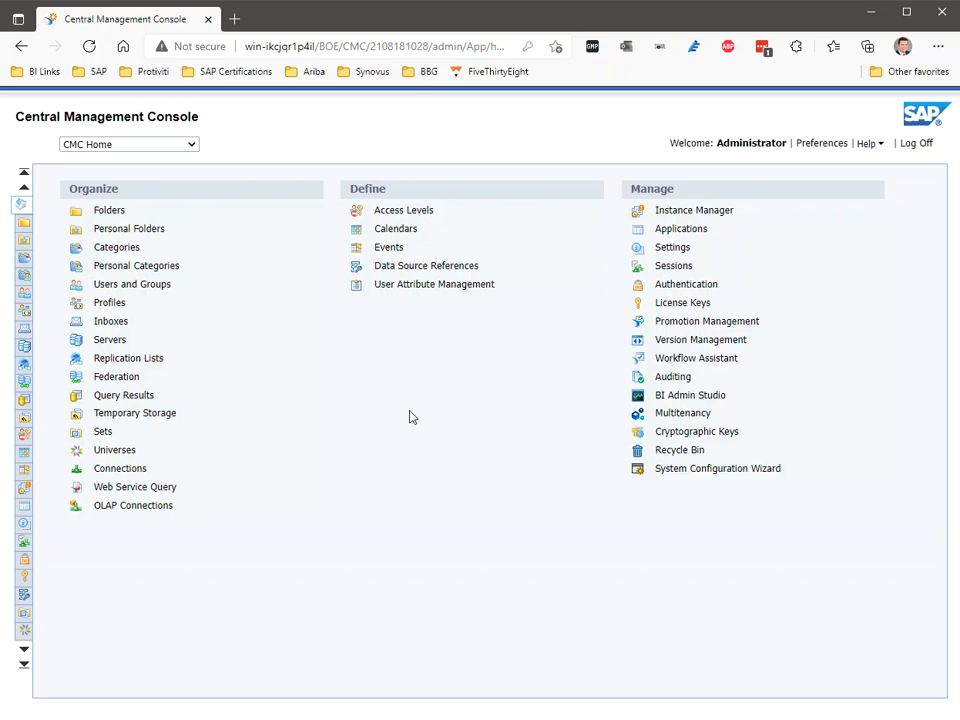
{"action": "left_click", "coordinate": [680, 304]}
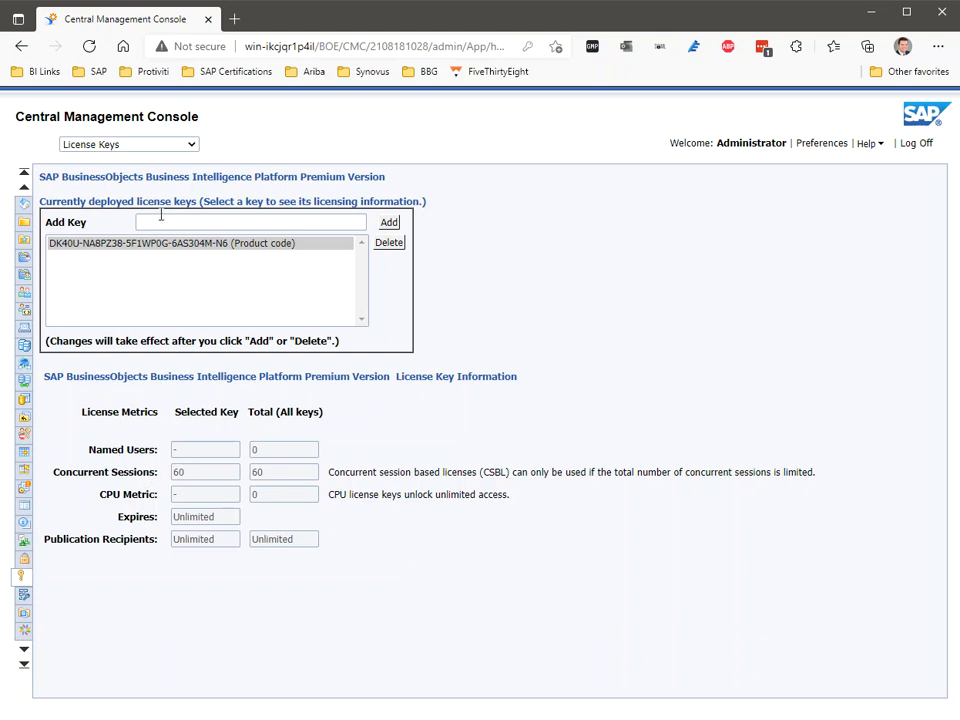
{"action": "left_click", "coordinate": [23, 205]}
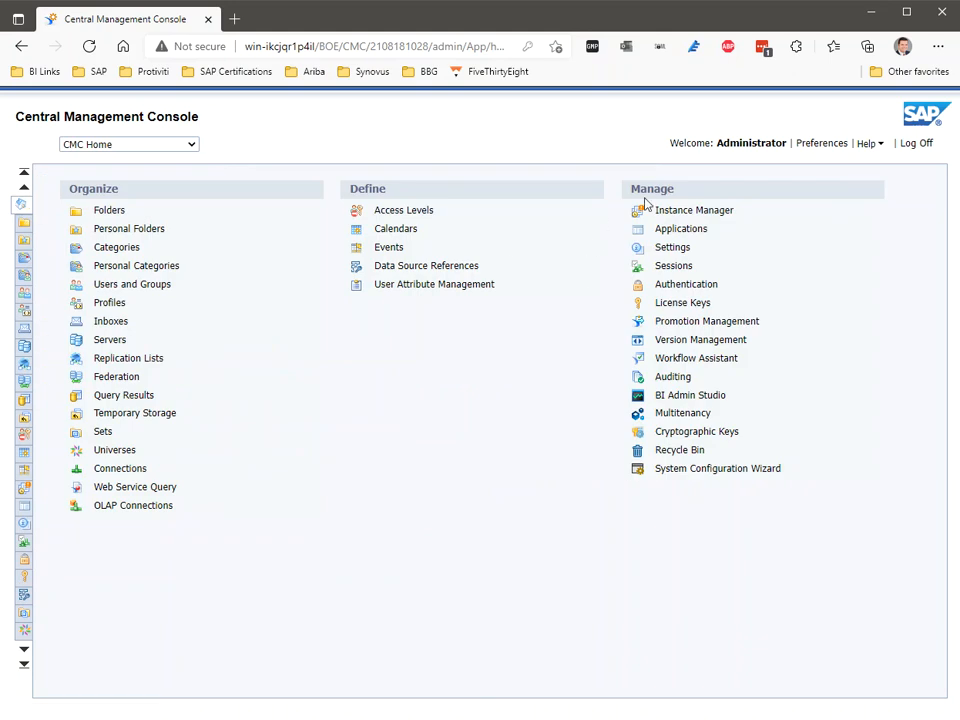
- Open the Authentication area, look through the Enterprise, LDAP, SAP and Windows AD entries, and return to CMC Home
{"action": "left_click", "coordinate": [686, 286]}
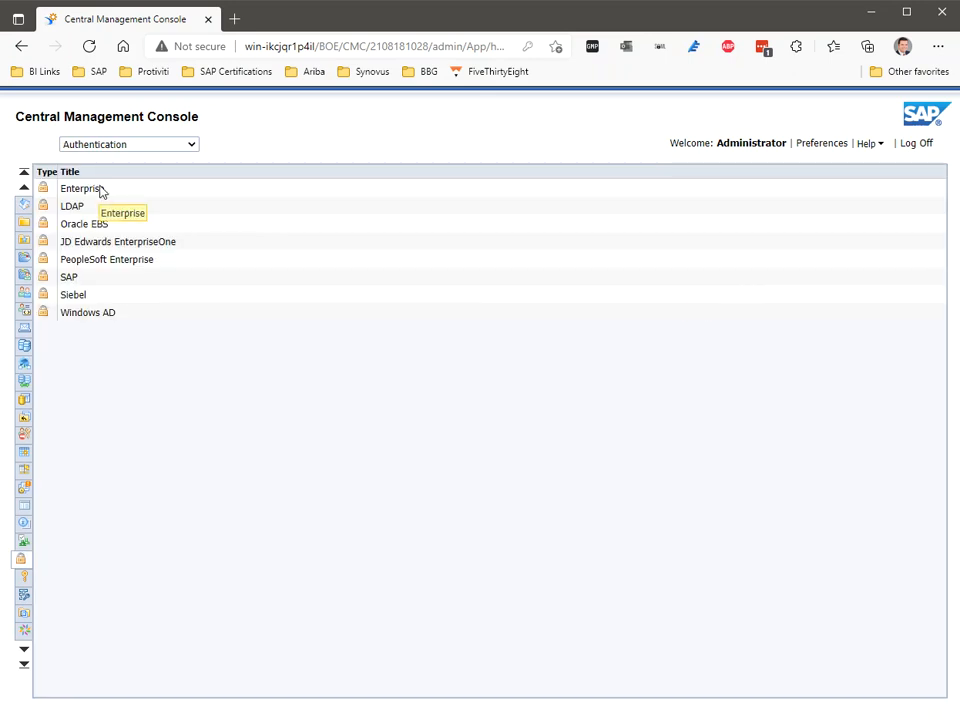
{"action": "left_click", "coordinate": [101, 190]}
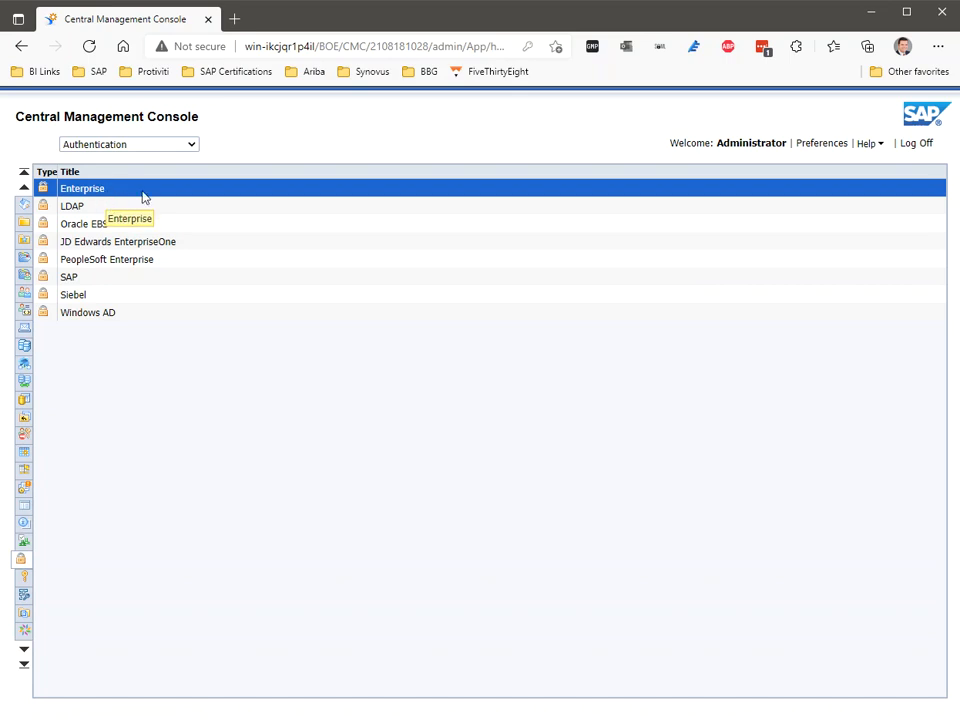
{"action": "left_click", "coordinate": [85, 208]}
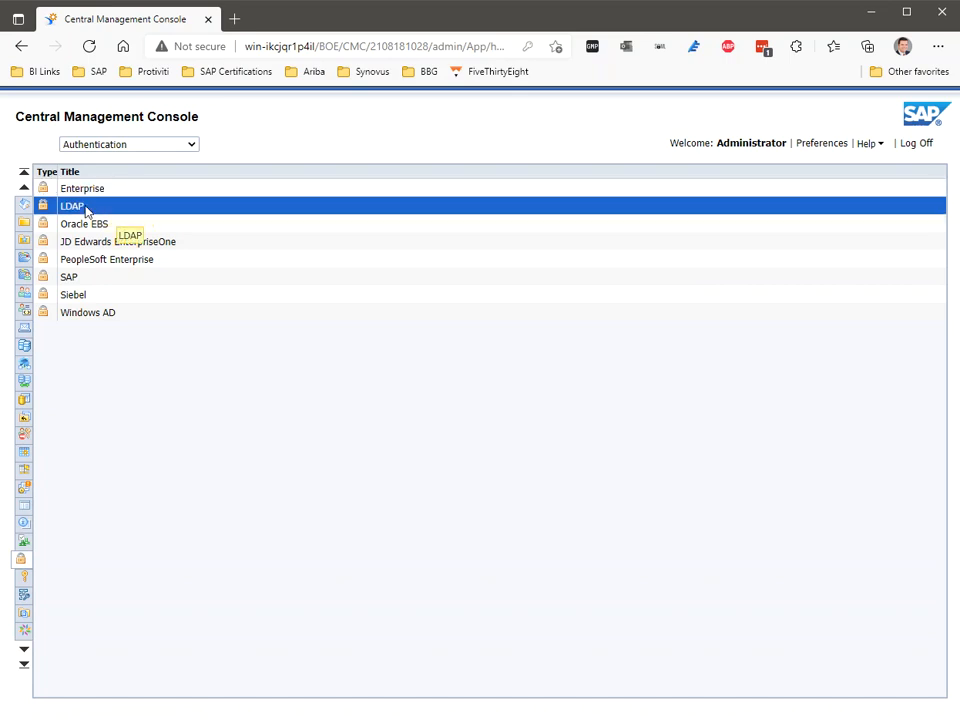
{"action": "left_click", "coordinate": [101, 278]}
{"action": "left_click", "coordinate": [121, 316]}
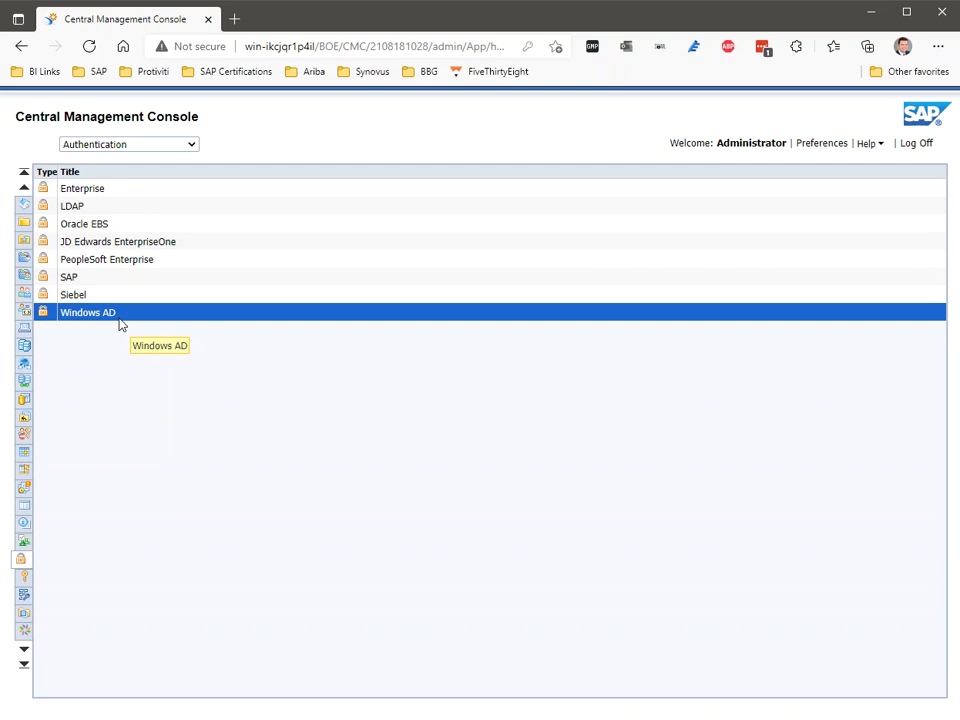
{"action": "left_click", "coordinate": [129, 281]}
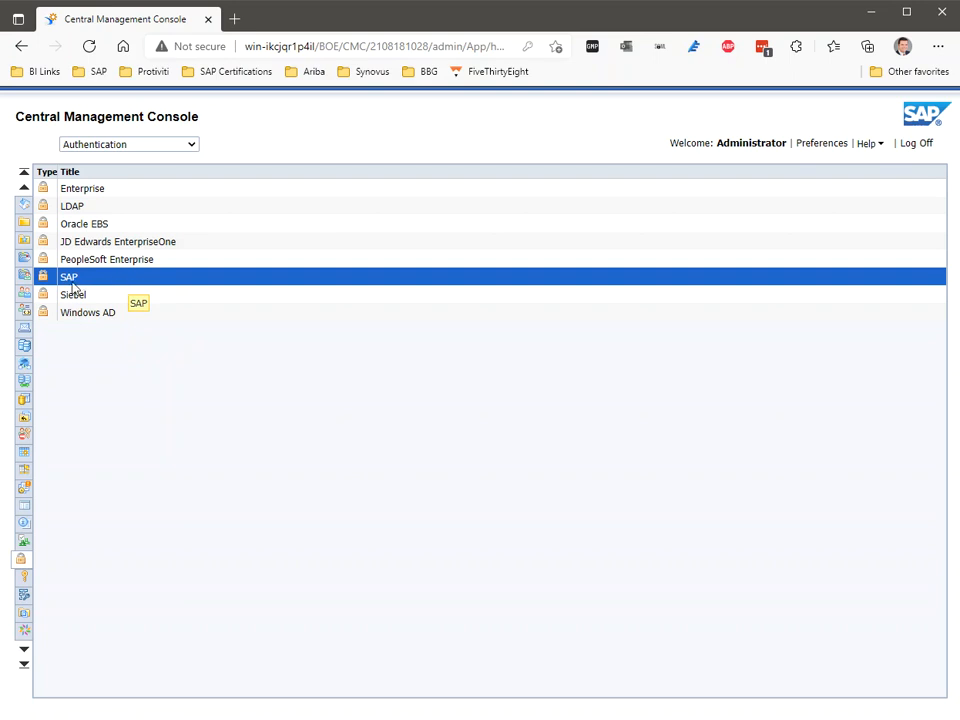
{"action": "left_click", "coordinate": [23, 210]}
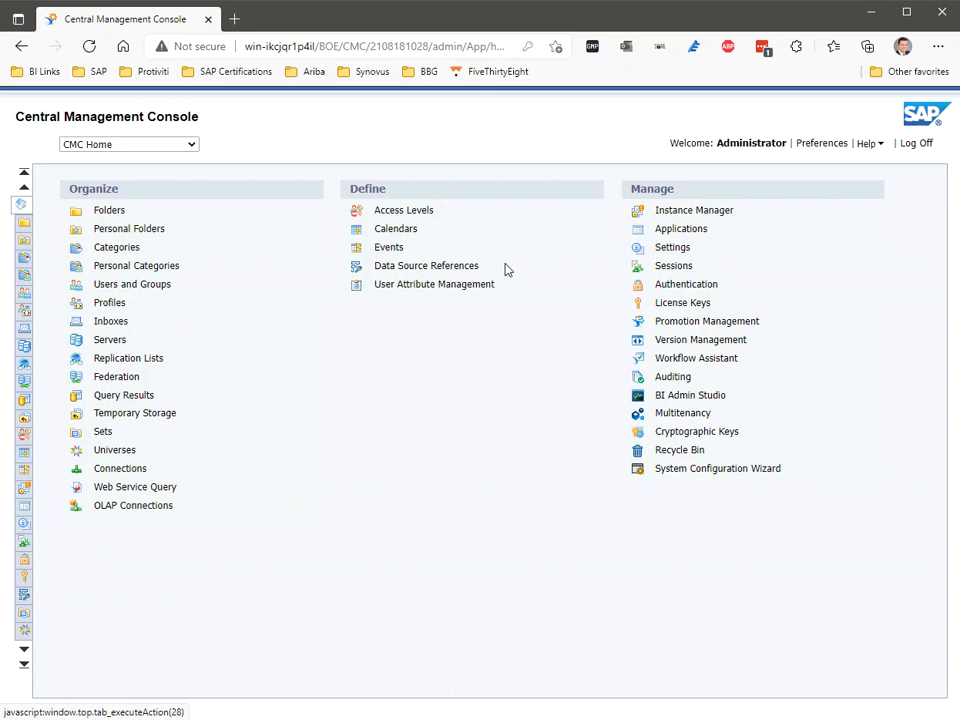
- Open the Instance Manager and find all instances with the Status filter turned off
{"action": "left_click", "coordinate": [678, 214]}
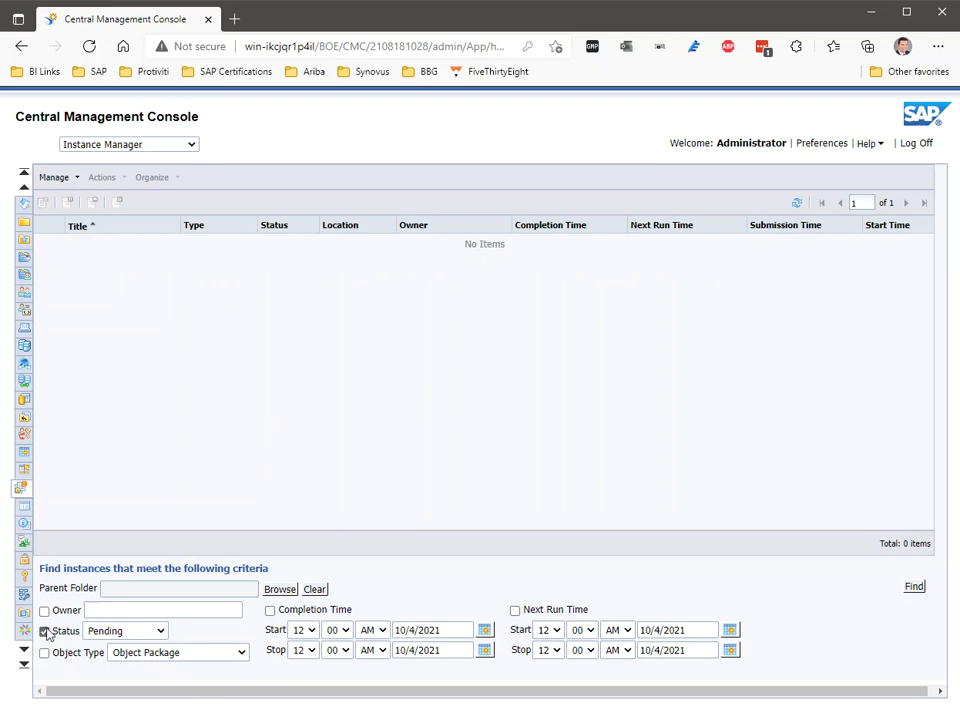
{"action": "left_click", "coordinate": [133, 640]}
{"action": "left_click", "coordinate": [120, 583]}
{"action": "left_click", "coordinate": [44, 631]}
{"action": "left_click", "coordinate": [913, 586]}
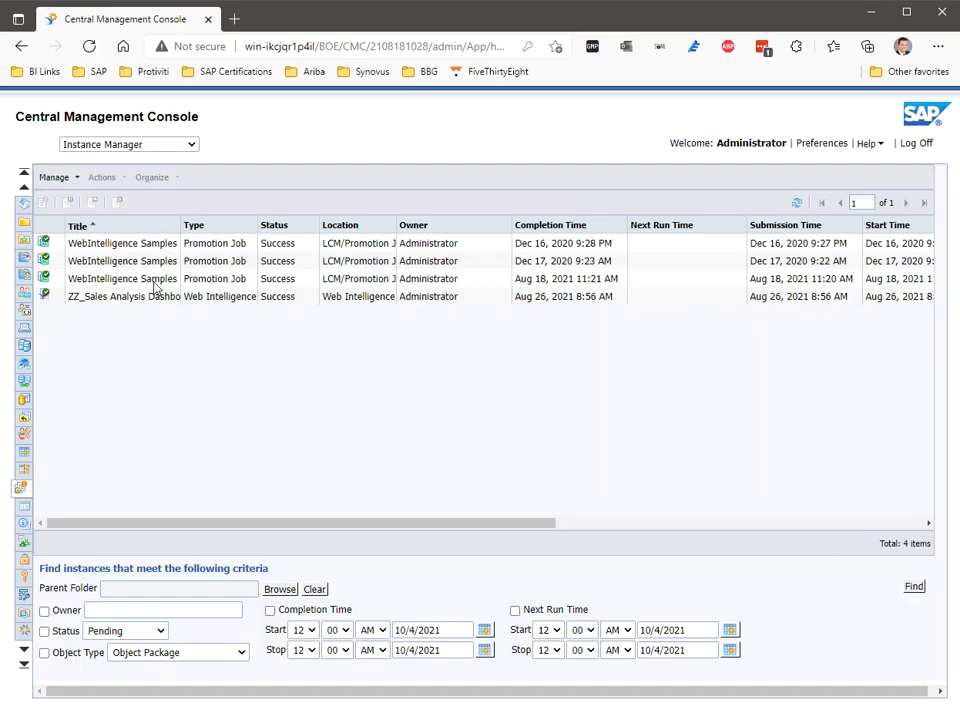
- Go through the three WebIntelligence Samples promotion job instances in the list, ending on the one completed Dec 16, 2020
{"action": "left_click", "coordinate": [139, 279]}
{"action": "left_click", "coordinate": [143, 261]}
{"action": "left_click", "coordinate": [143, 245]}
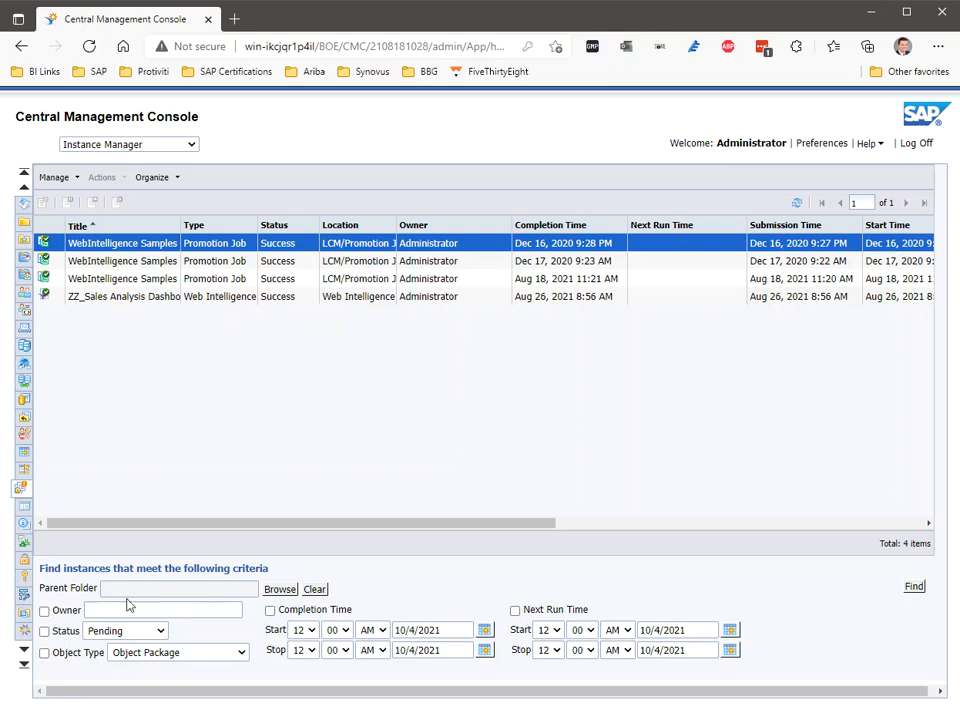
- Examine the choices for the Status and Object Type search criteria, leaving both filters turned off
{"action": "left_click", "coordinate": [44, 631]}
{"action": "left_click", "coordinate": [145, 631]}
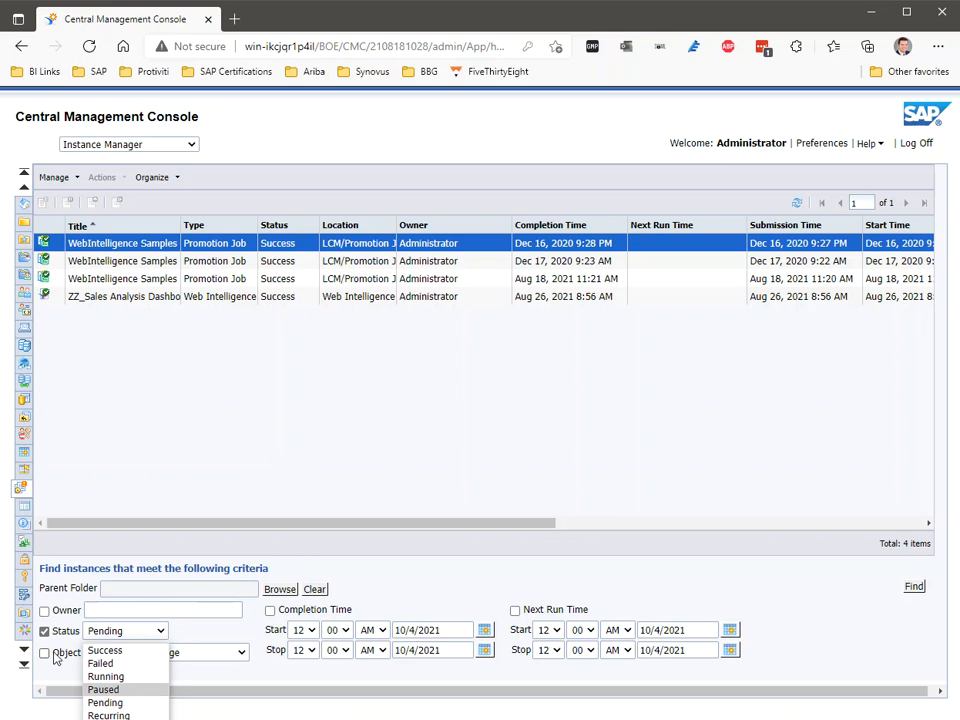
{"action": "left_click", "coordinate": [110, 702]}
{"action": "left_click", "coordinate": [44, 631]}
{"action": "left_click", "coordinate": [44, 653]}
{"action": "left_click", "coordinate": [130, 652]}
{"action": "left_click", "coordinate": [132, 669]}
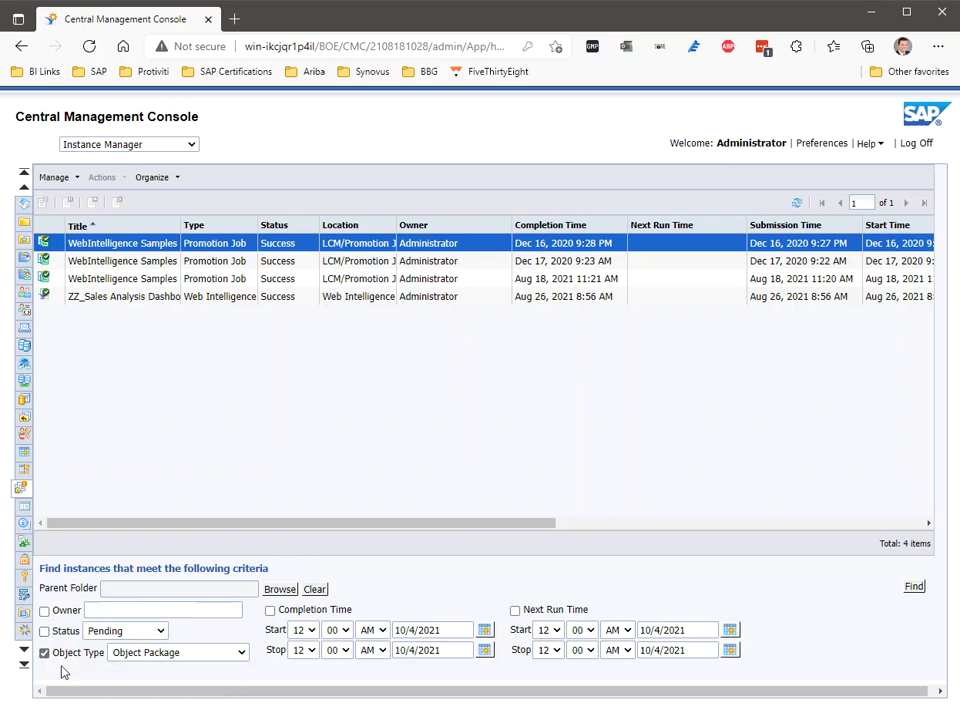
{"action": "left_click", "coordinate": [44, 653]}
- Enable the Next Run Time criterion with a start date of 10/5/2021 and stop date of 10/6/2021, and return to CMC Home
{"action": "left_click", "coordinate": [515, 610]}
{"action": "left_click", "coordinate": [730, 629]}
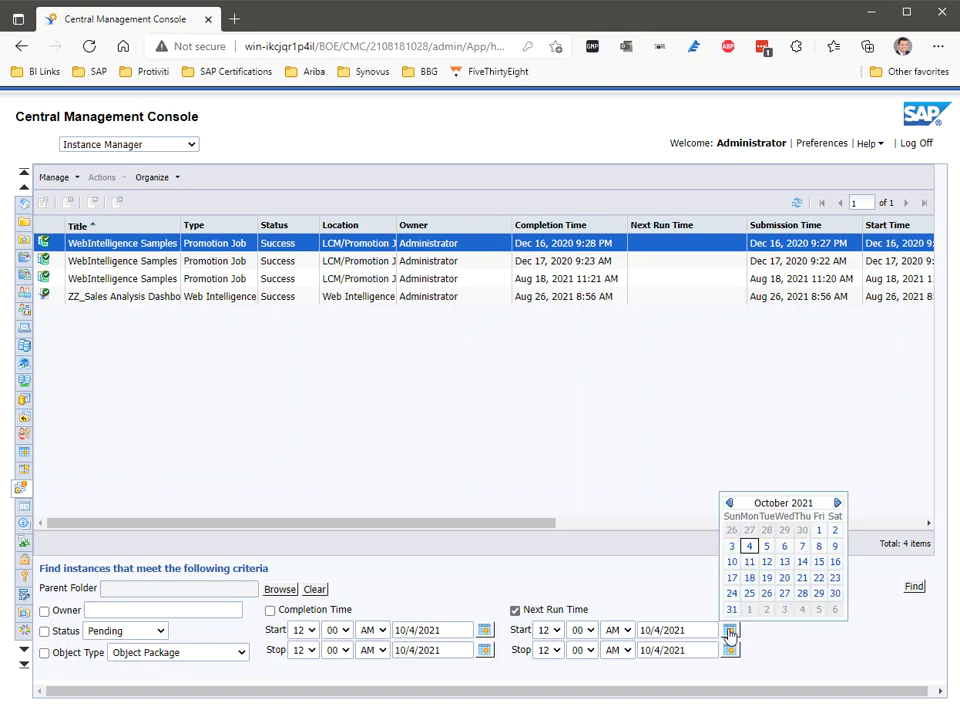
{"action": "left_click", "coordinate": [765, 547]}
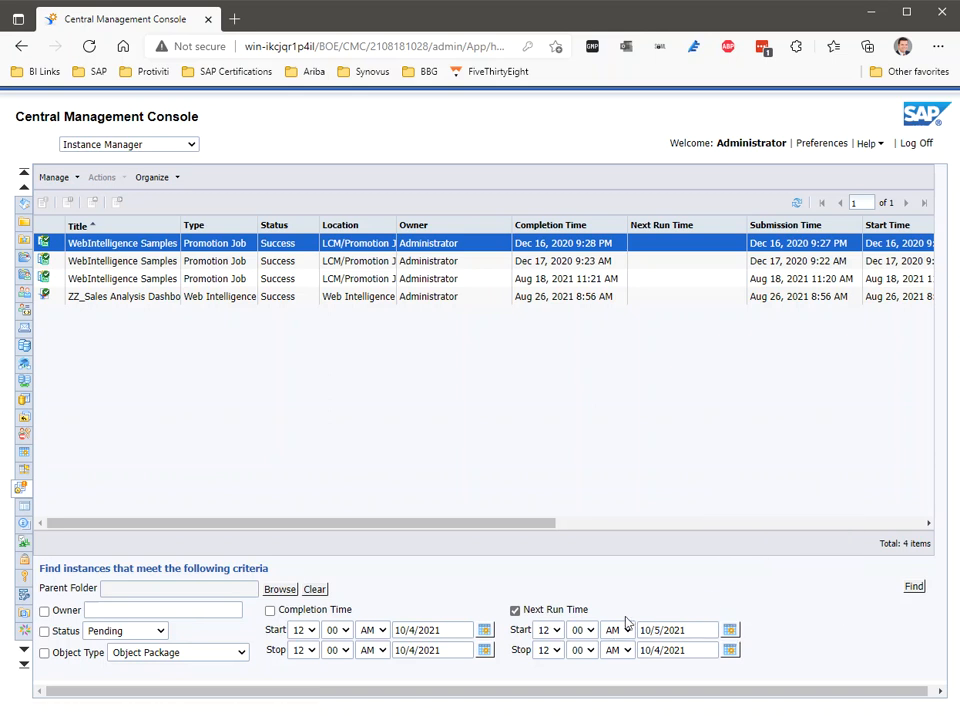
{"action": "left_click", "coordinate": [729, 651]}
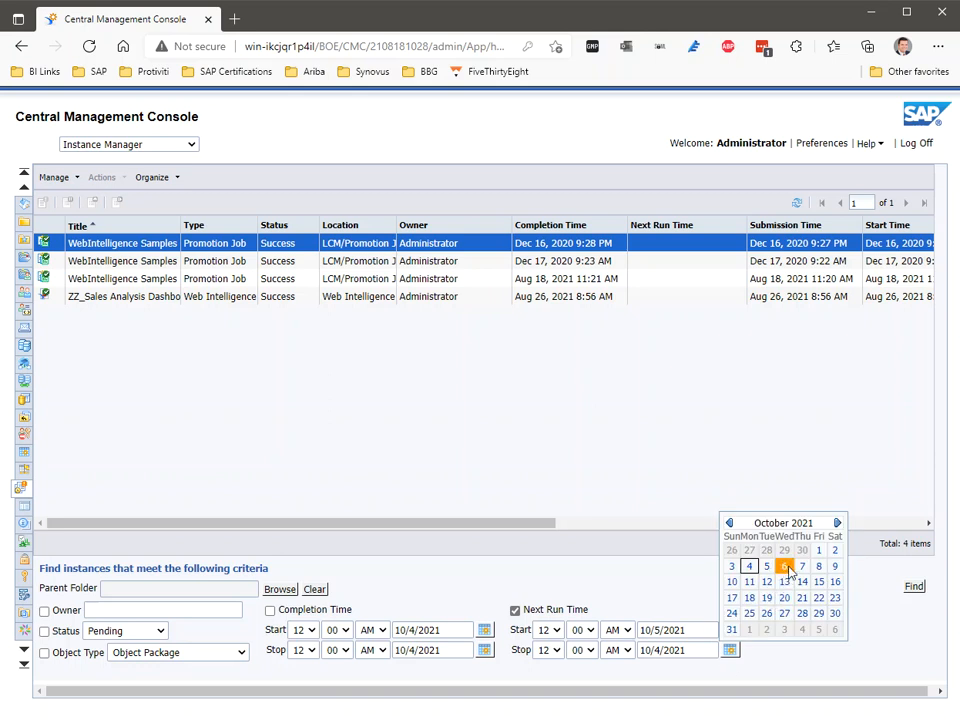
{"action": "left_click", "coordinate": [785, 564]}
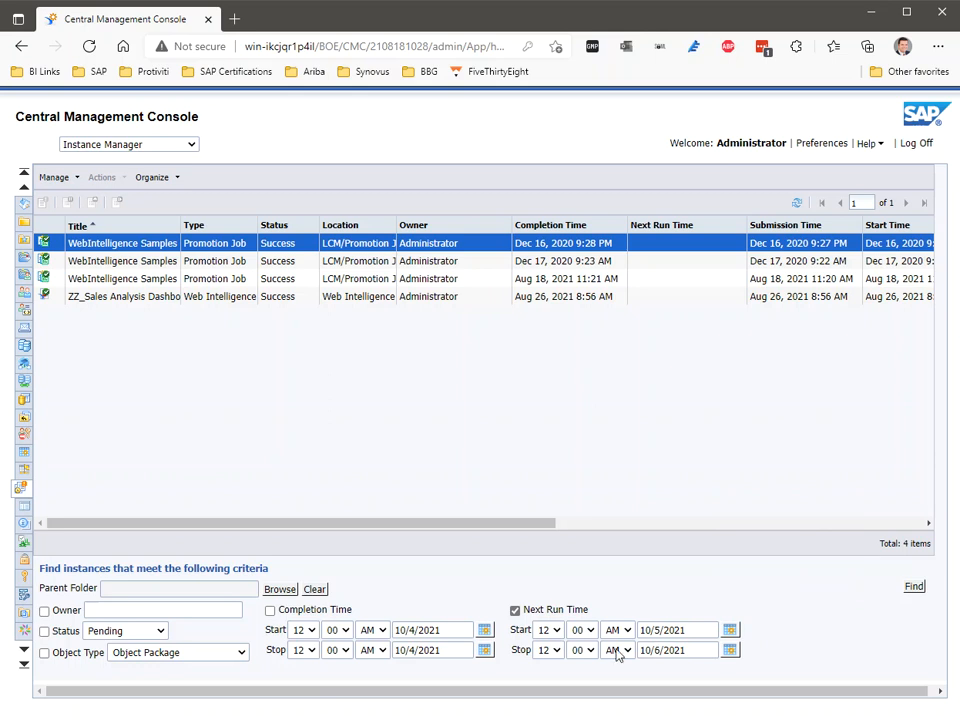
{"action": "left_click", "coordinate": [21, 209]}
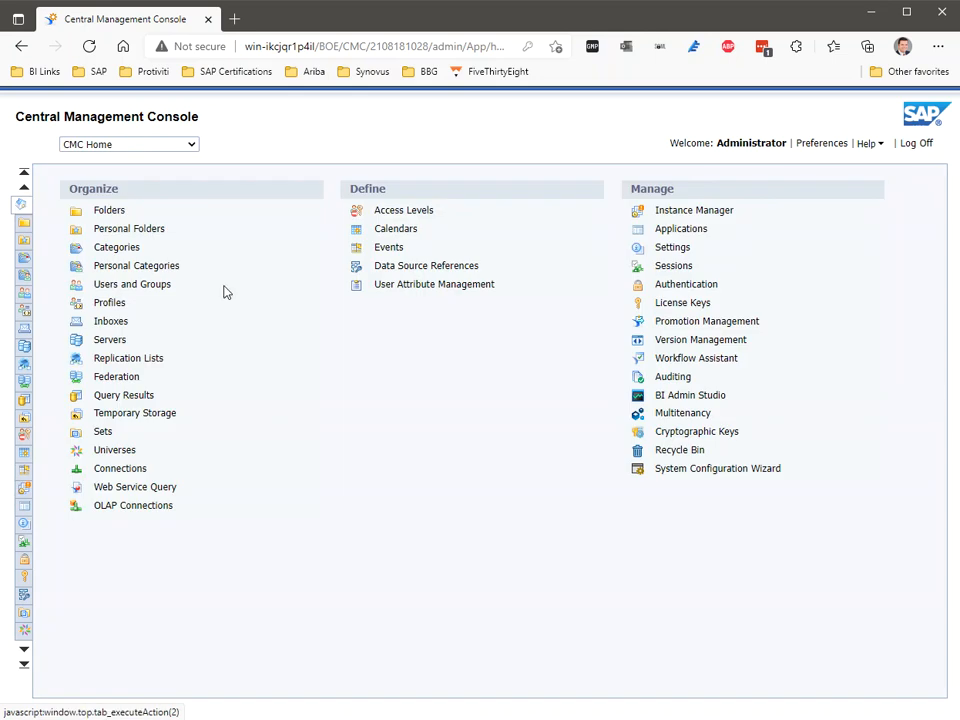